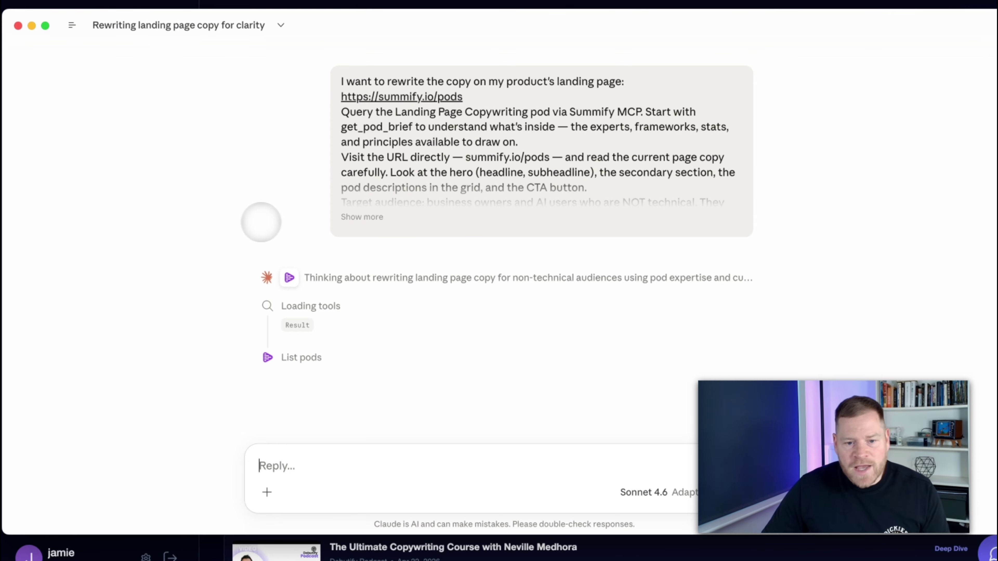
Expand the full landing page rewrite prompt and read its page URL, pod query, page-reading and target audience instructions
click(362, 216)
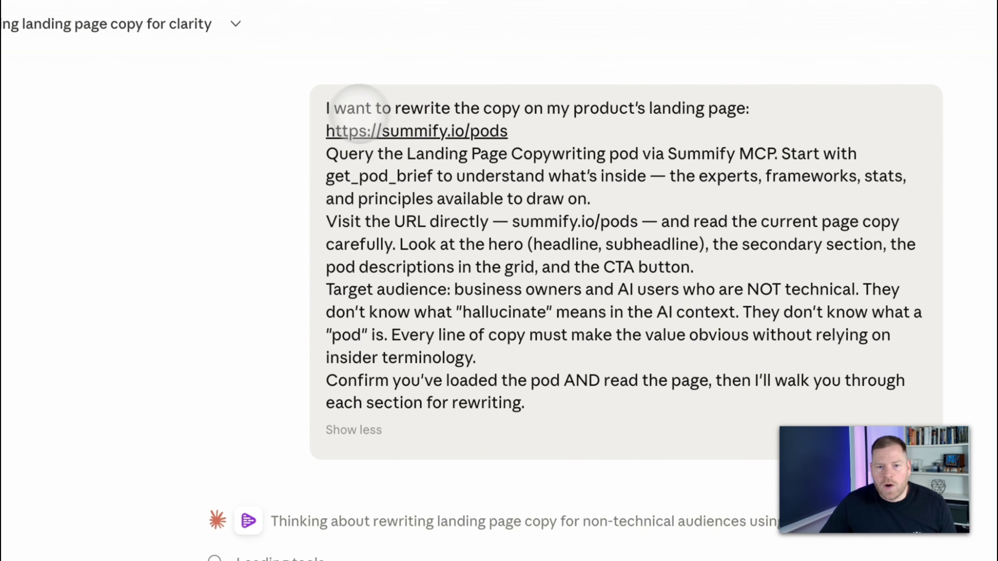
drag(562, 132, 428, 133)
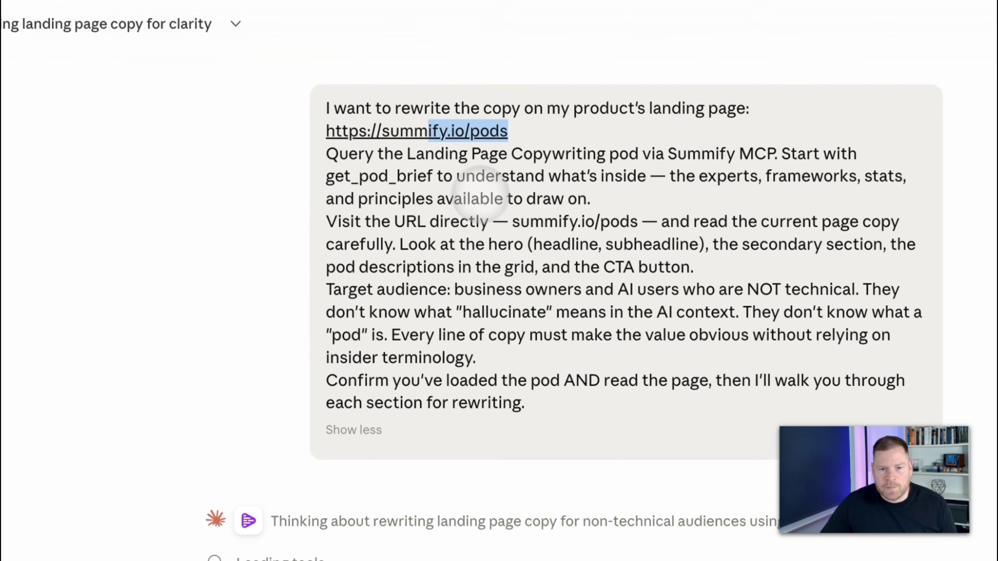
click(481, 191)
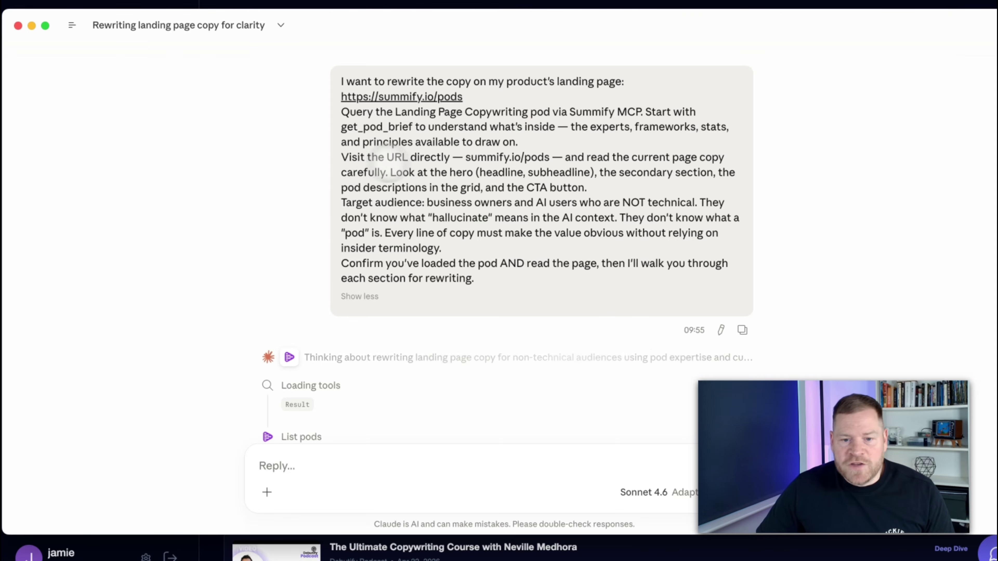
drag(465, 157, 672, 246)
click(673, 245)
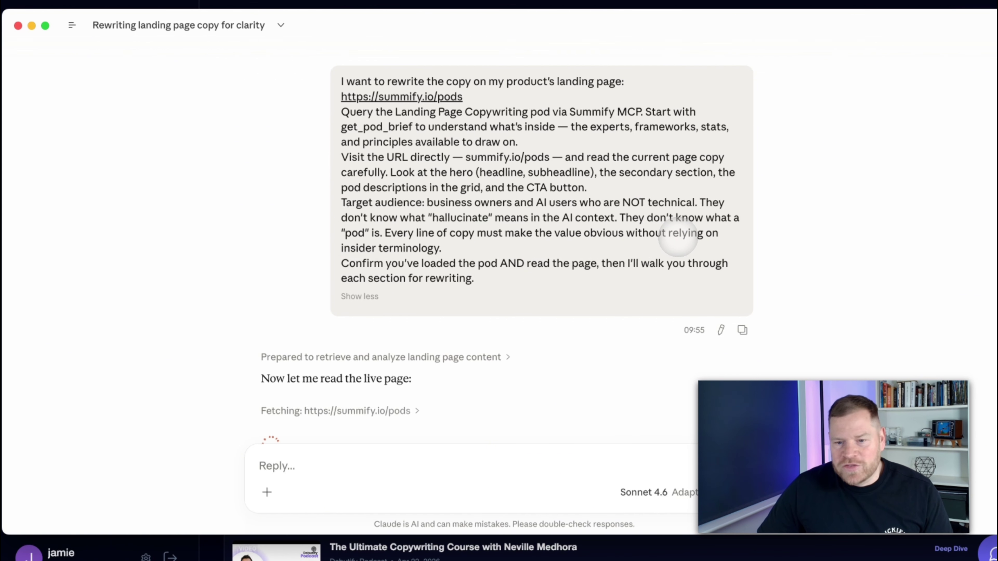
scroll(585, 247, down, 2)
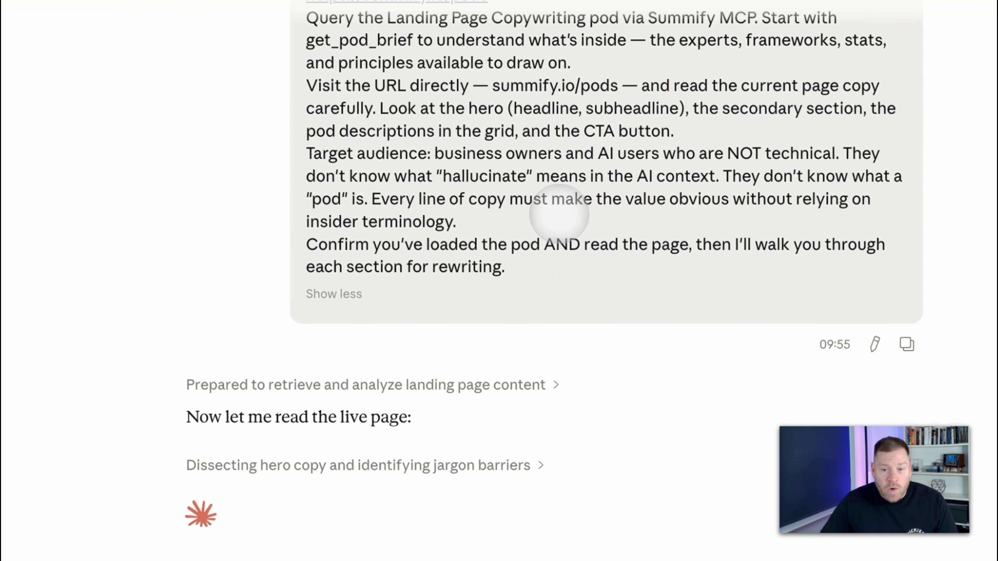
drag(486, 220, 381, 197)
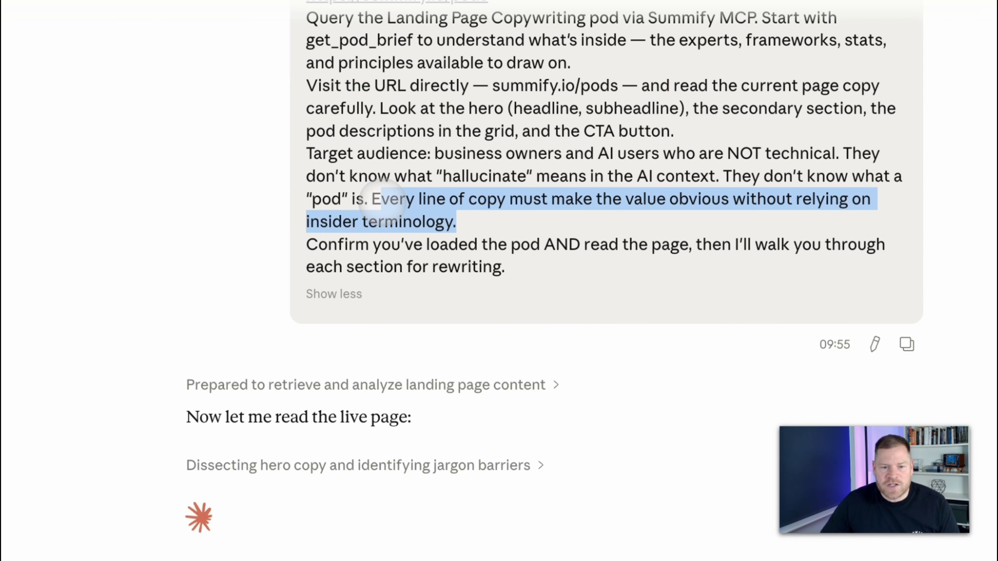
click(444, 214)
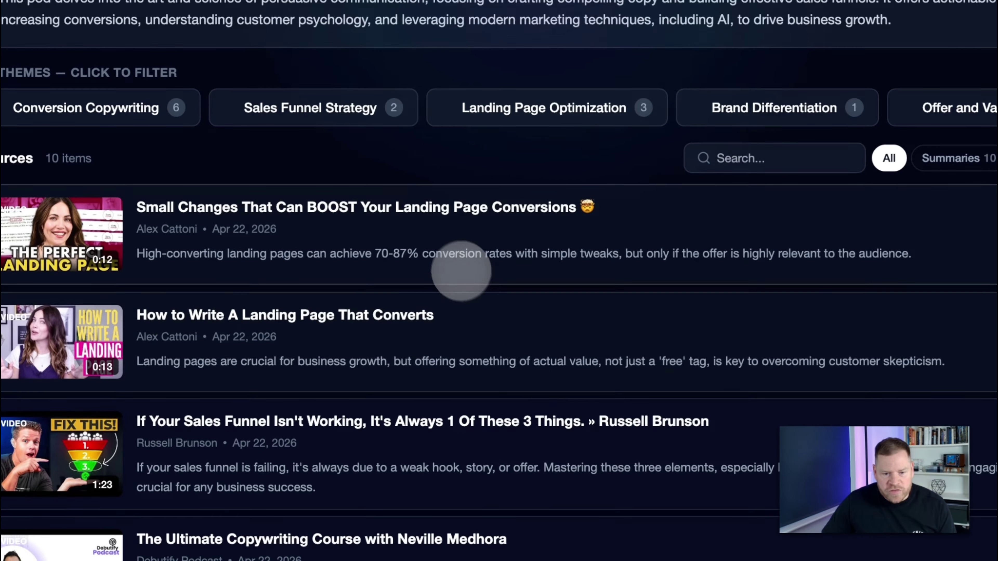
Switch to the Landing Page Copywriting pod in Summify and look through its list of sources
scroll(462, 271, down, 10)
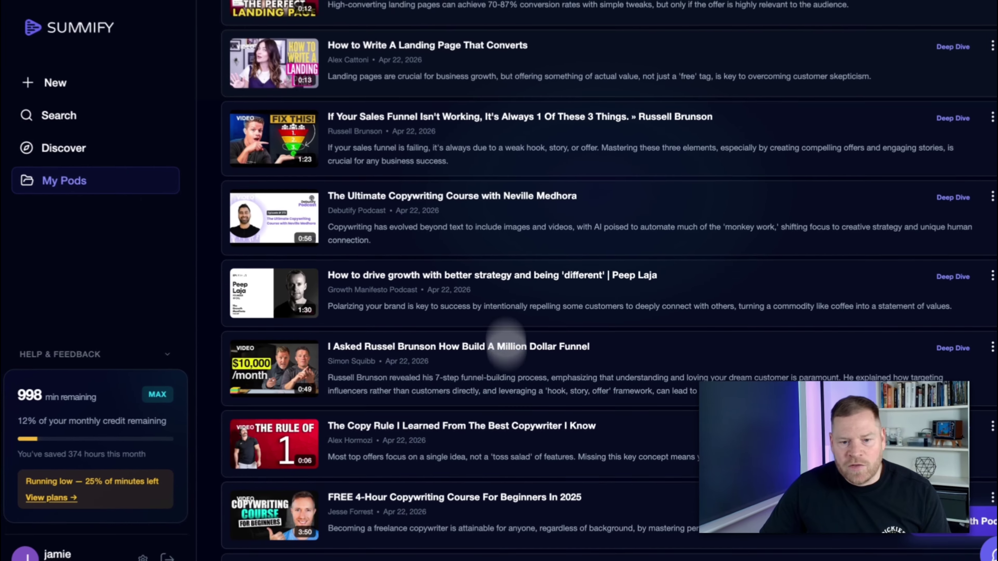
scroll(513, 230, up, 7)
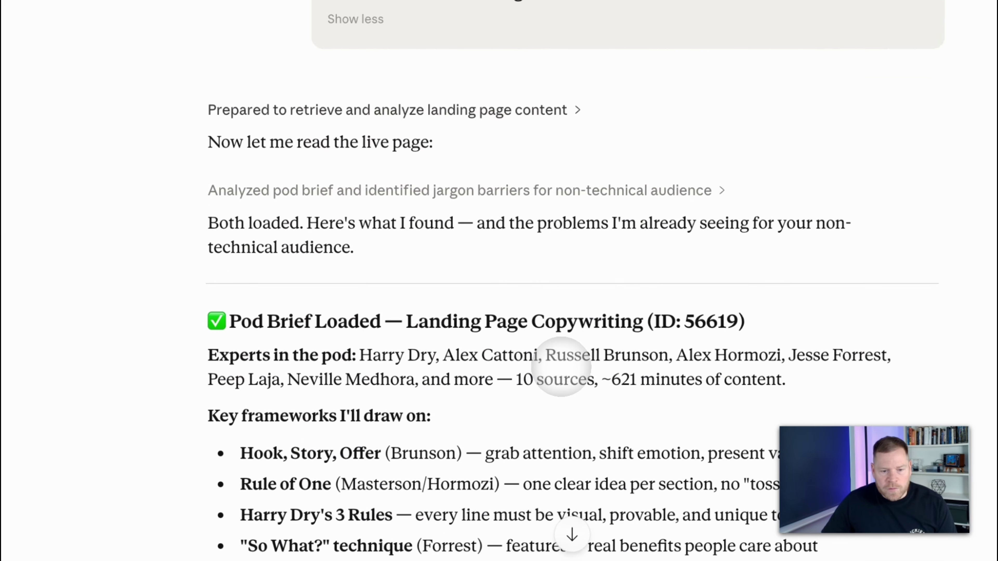
Return to the Claude chat and read the pod brief's title, experts and key frameworks
scroll(561, 366, down, 6)
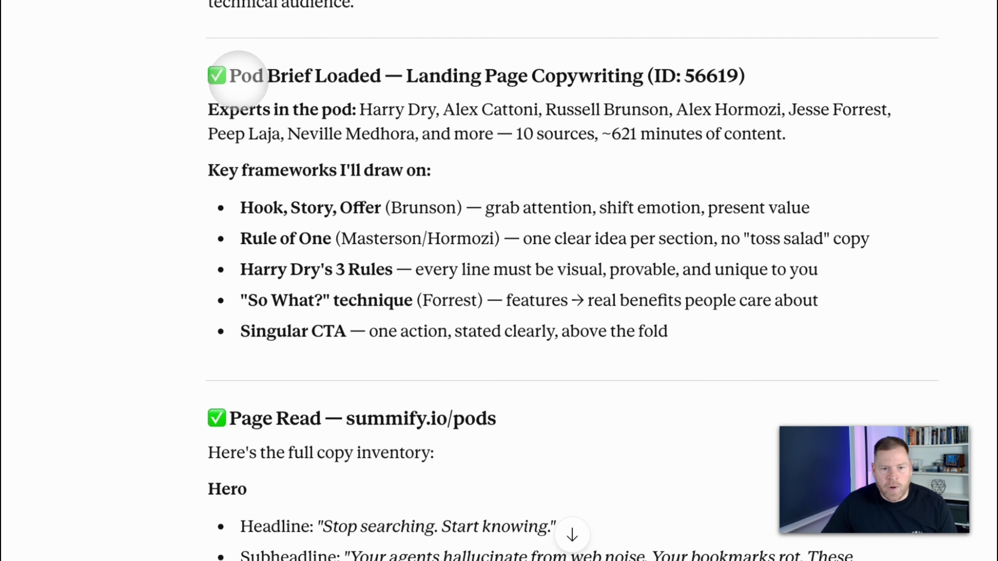
drag(239, 77, 544, 75)
click(423, 73)
drag(407, 75, 620, 76)
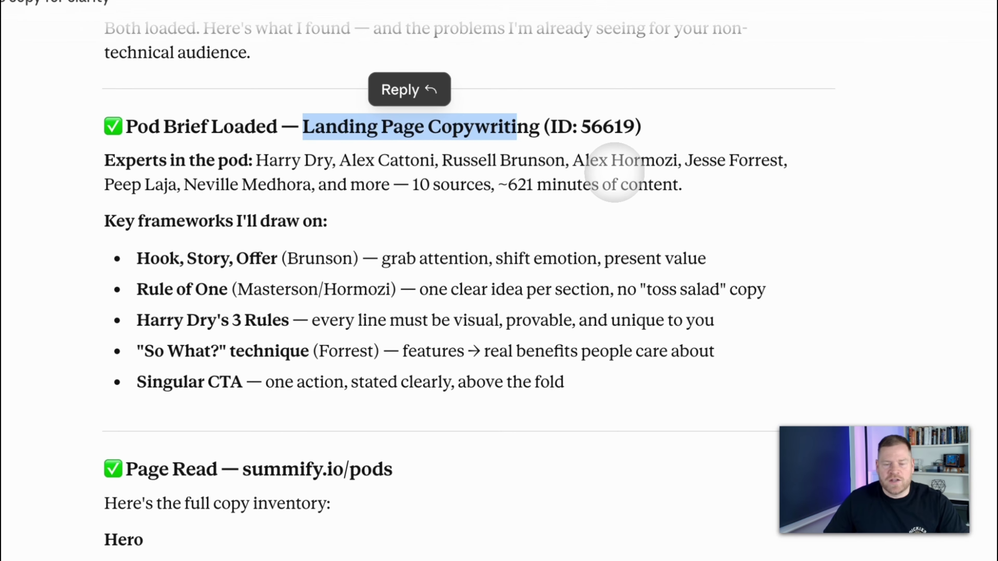
click(445, 254)
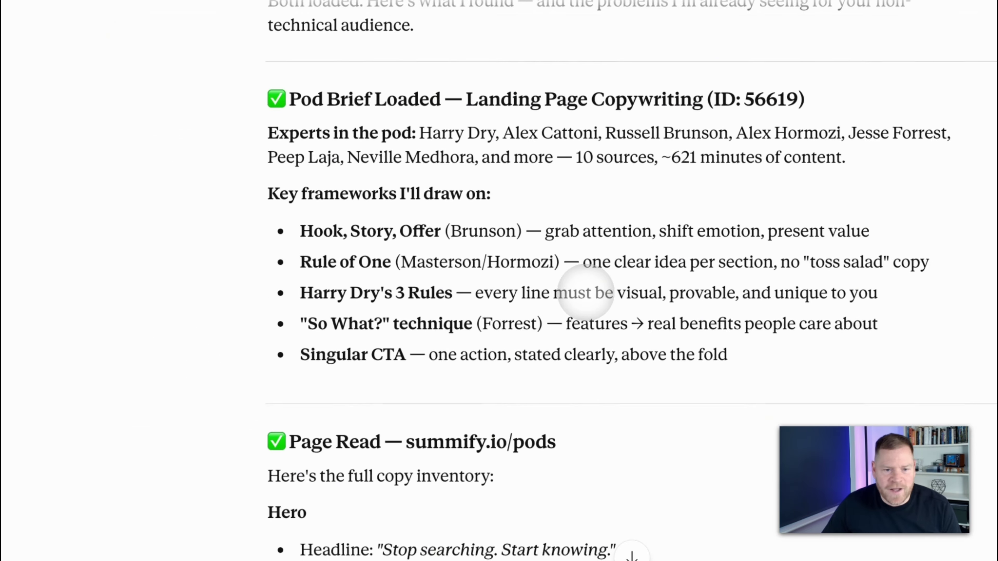
drag(276, 196, 448, 230)
click(461, 201)
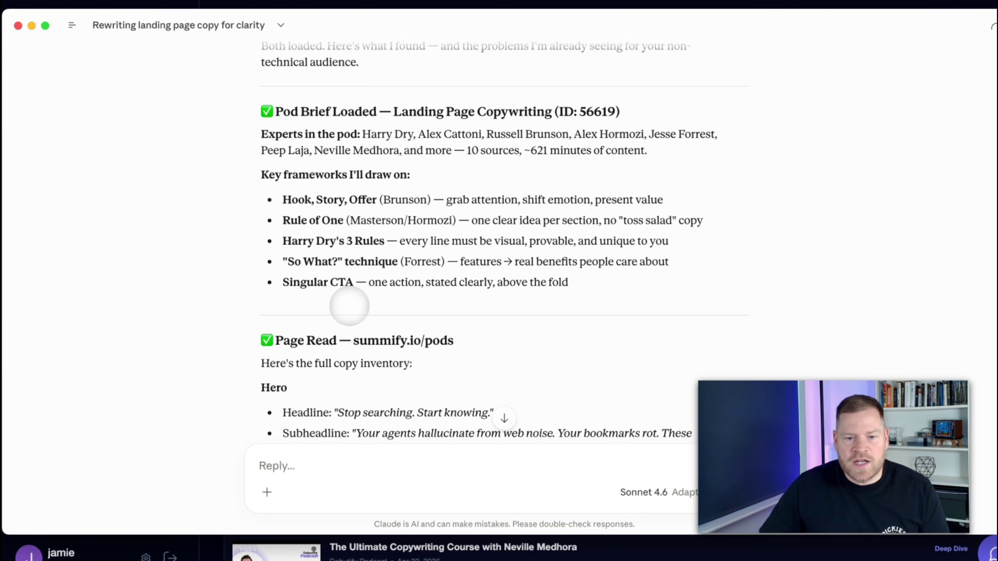
scroll(359, 299, down, 1)
drag(289, 260, 696, 295)
click(350, 262)
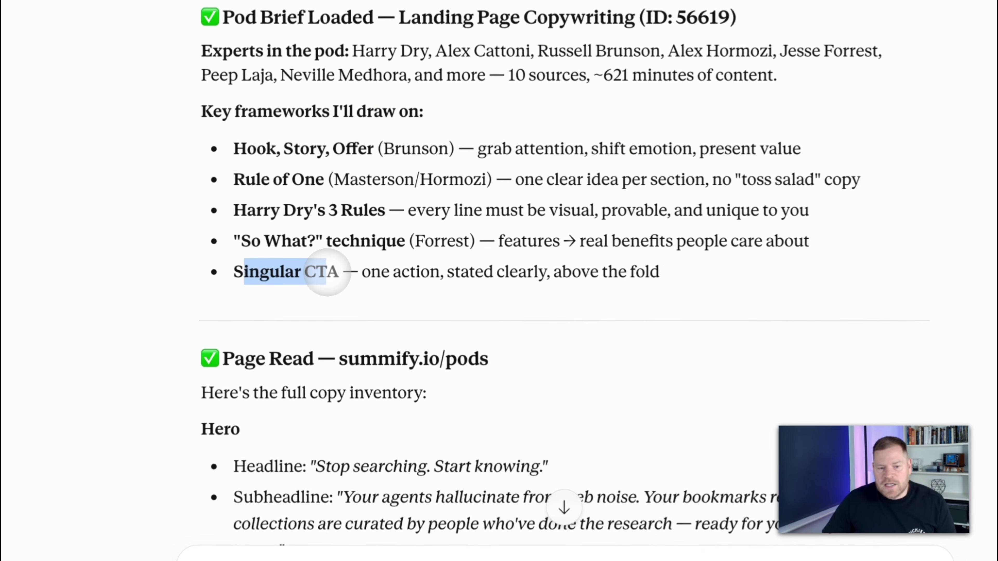
Examine the page copy inventory and the table of problems flagged before the rewrite
scroll(696, 290, down, 10)
scroll(697, 285, up, 13)
scroll(456, 318, down, 11)
scroll(367, 273, down, 5)
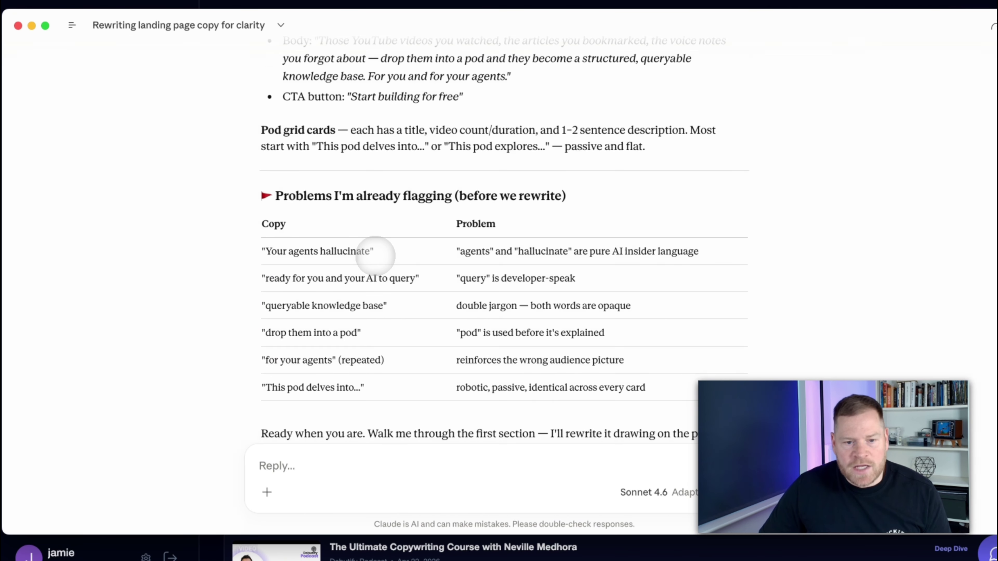
scroll(376, 255, down, 3)
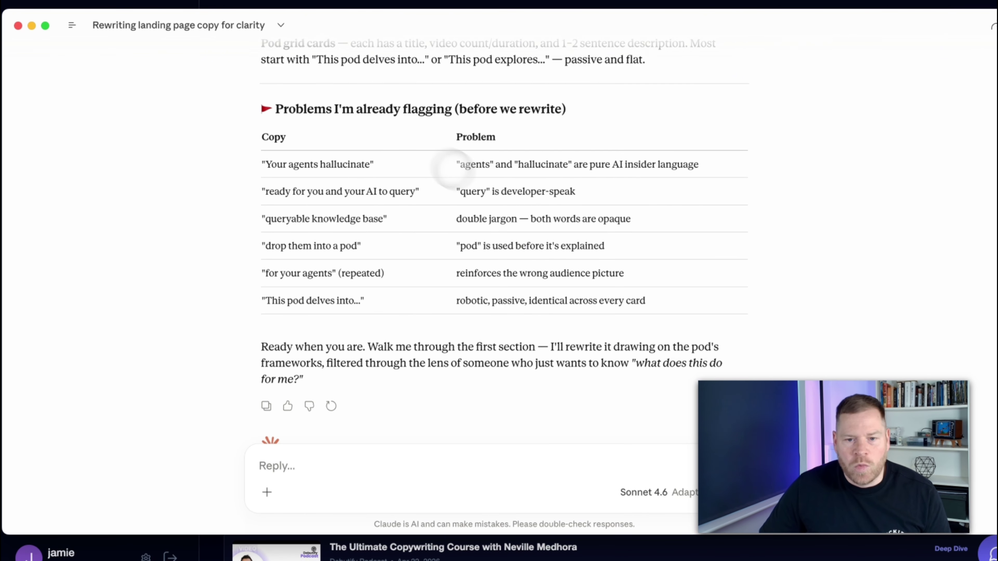
Read the hero rewrite prompt asking for 5 headline options with expert techniques, a subheadline and CTA copy
scroll(491, 331, down, 3)
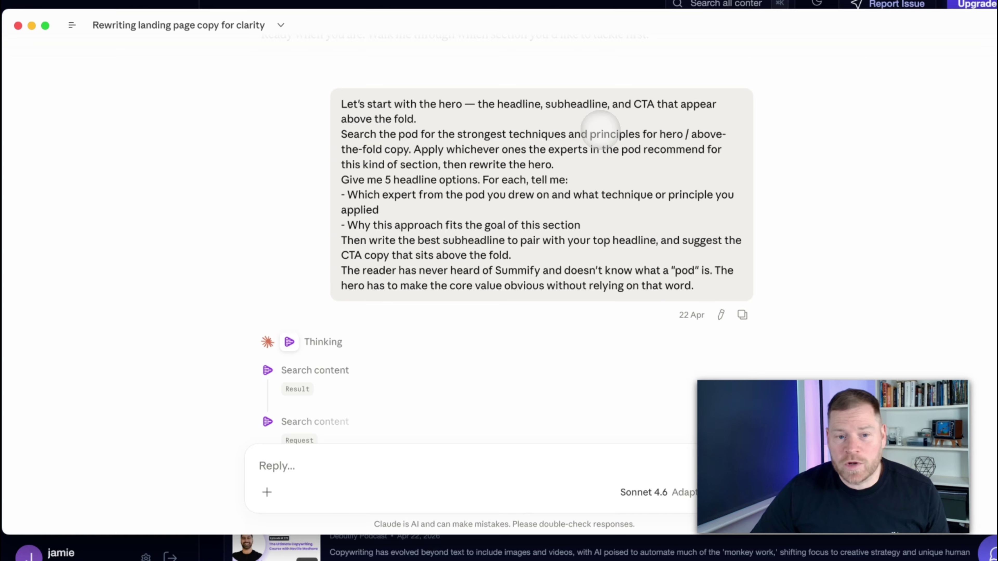
drag(342, 134, 560, 207)
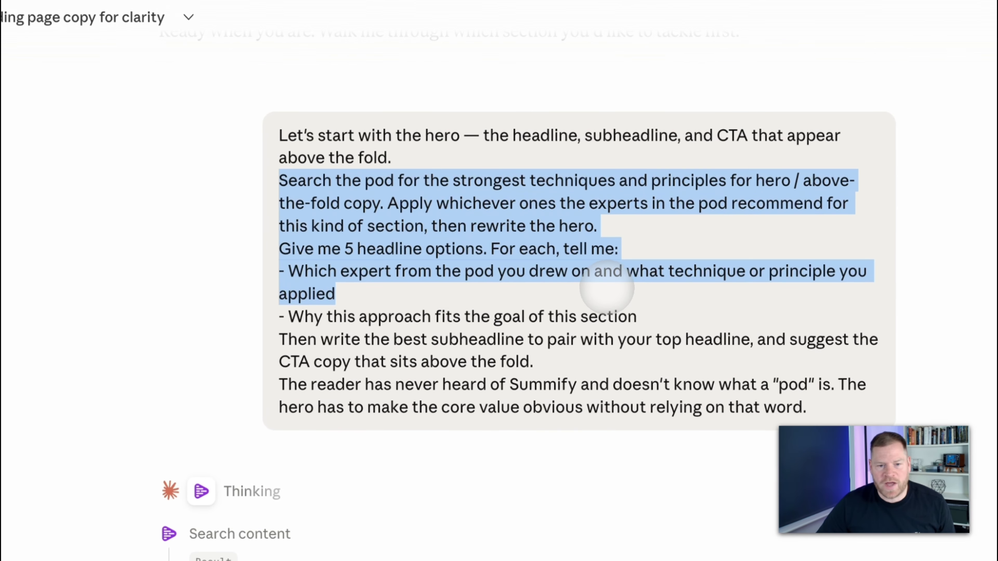
click(439, 157)
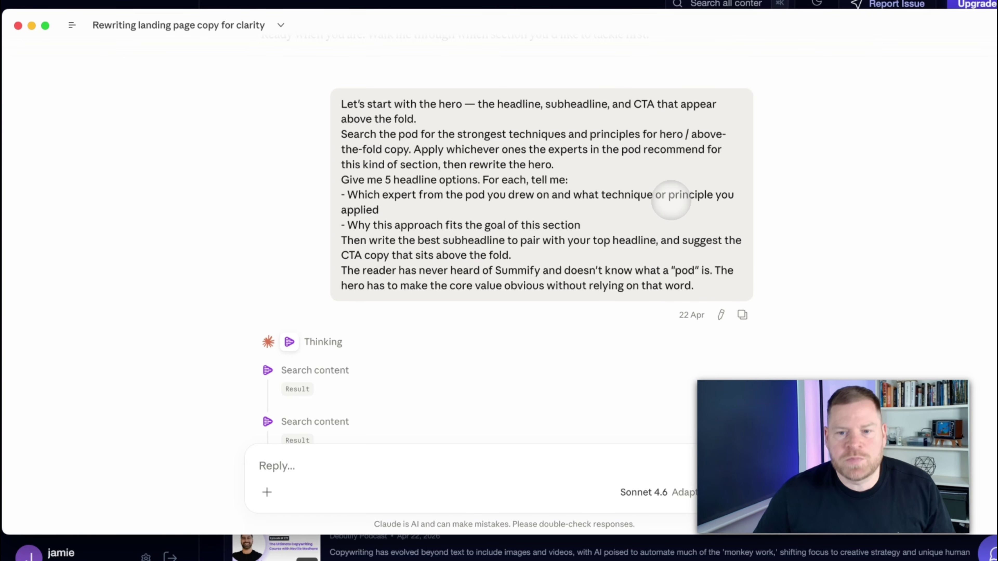
Examine the first headline option with its expert technique and rationale, and compare it with the current Summify pods page
scroll(669, 201, down, 5)
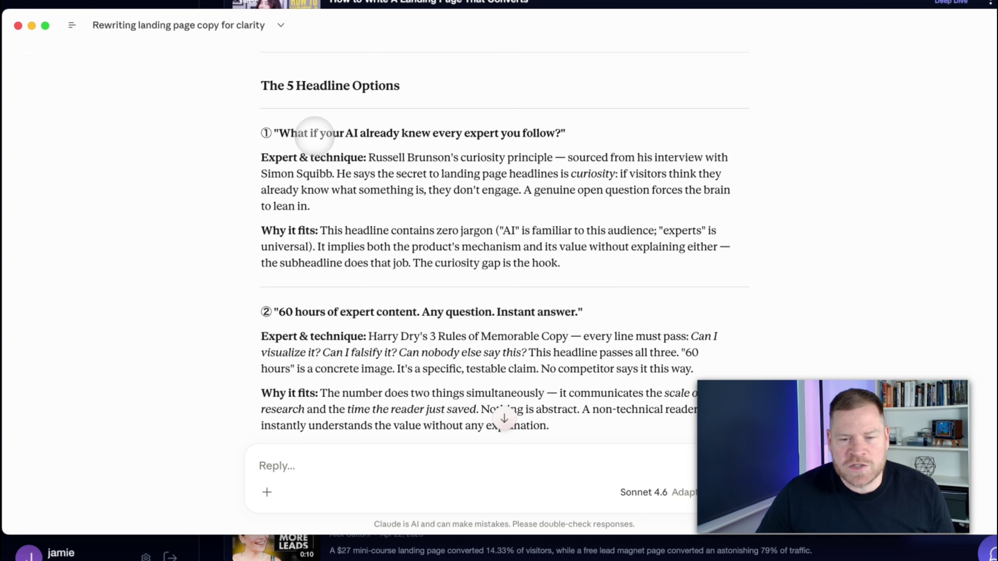
drag(279, 134, 566, 135)
click(613, 161)
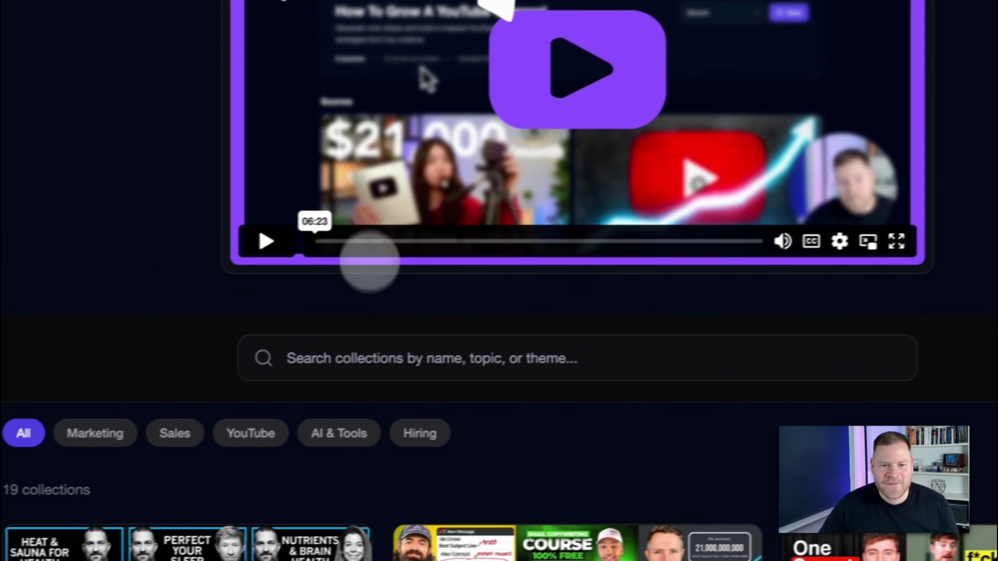
scroll(372, 292, up, 10)
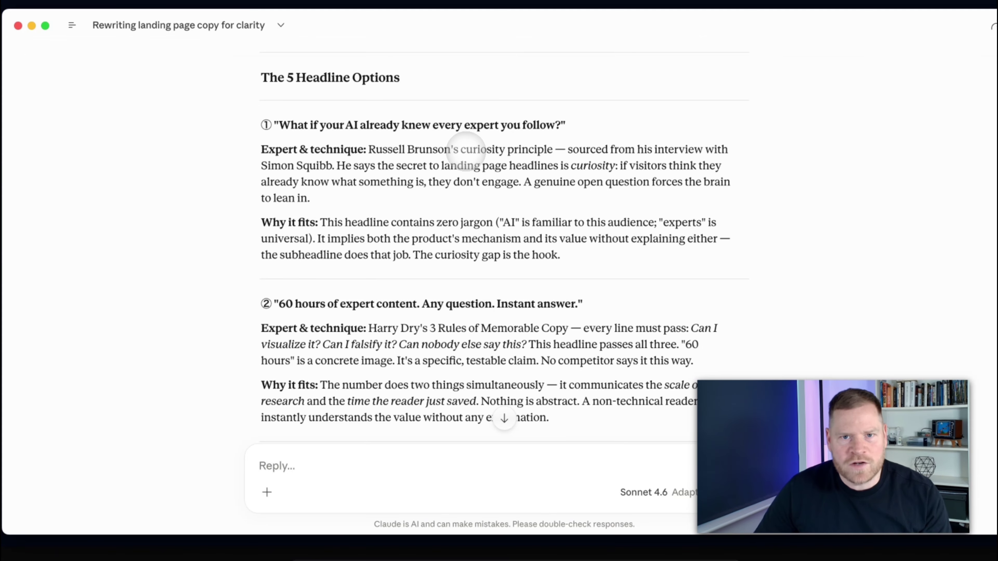
drag(321, 225, 489, 231)
click(488, 231)
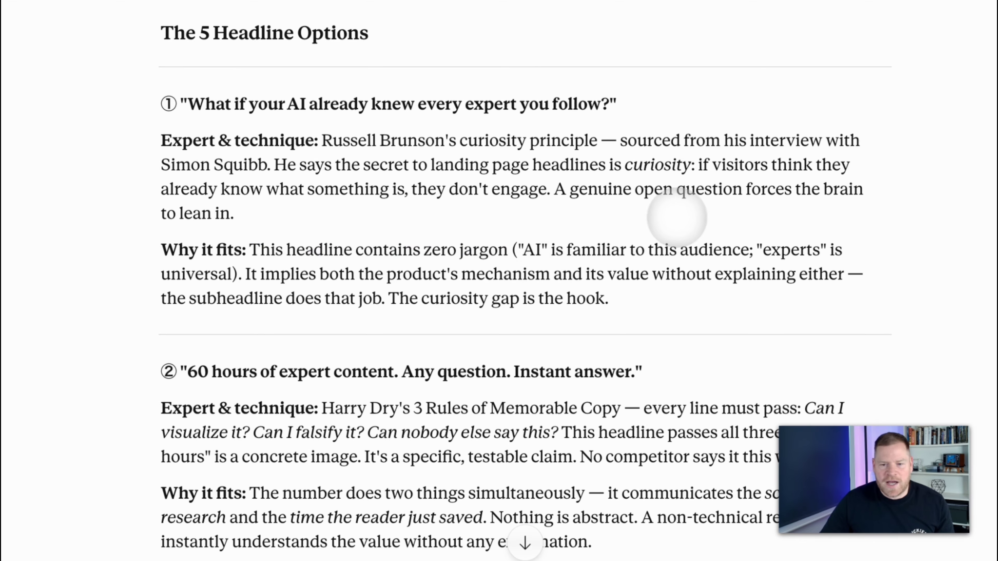
Examine the second headline option, "60 hours of expert content. Any question. Instant answer.", focusing on its number
scroll(354, 272, down, 5)
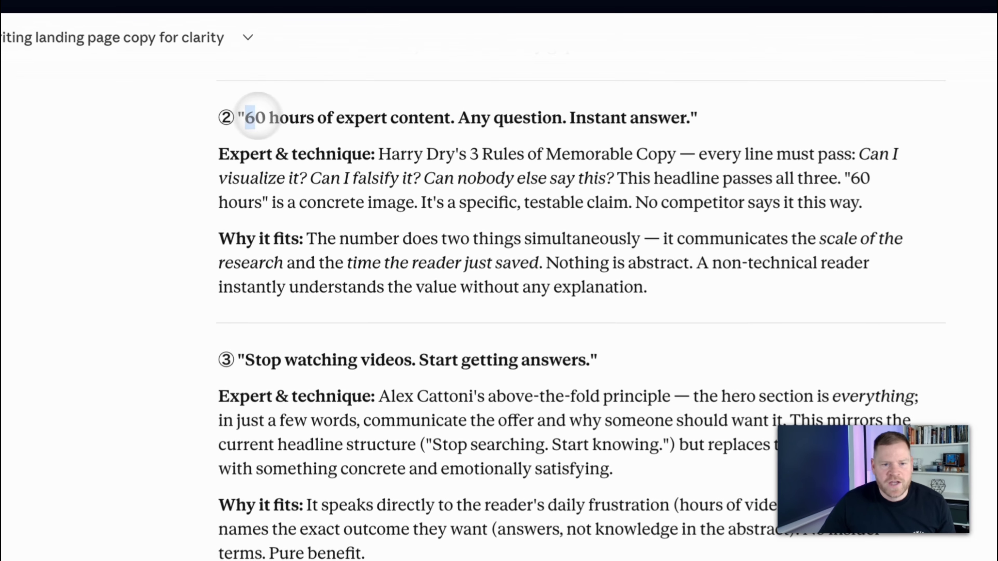
drag(279, 79, 412, 76)
drag(451, 114, 456, 119)
click(460, 118)
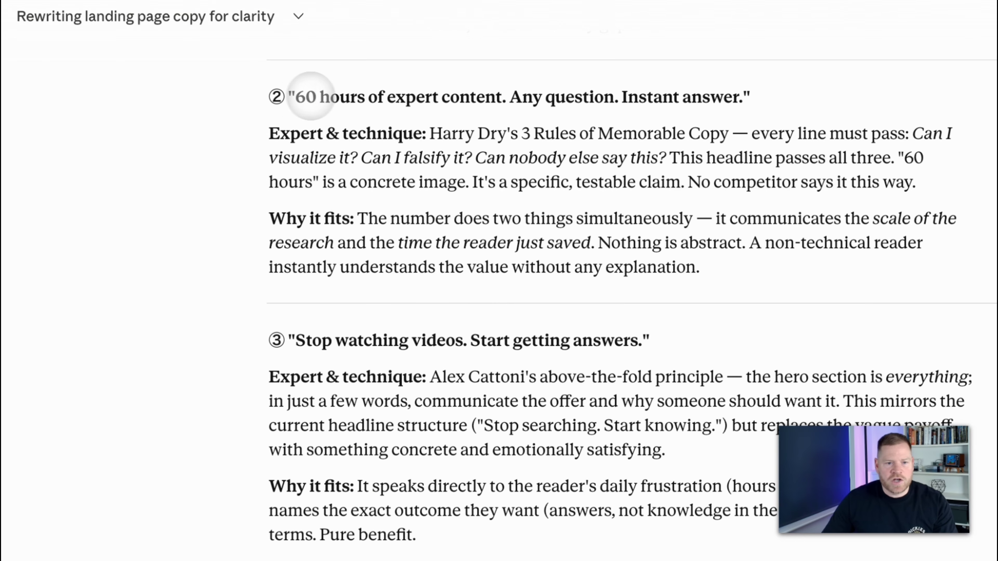
double_click(260, 121)
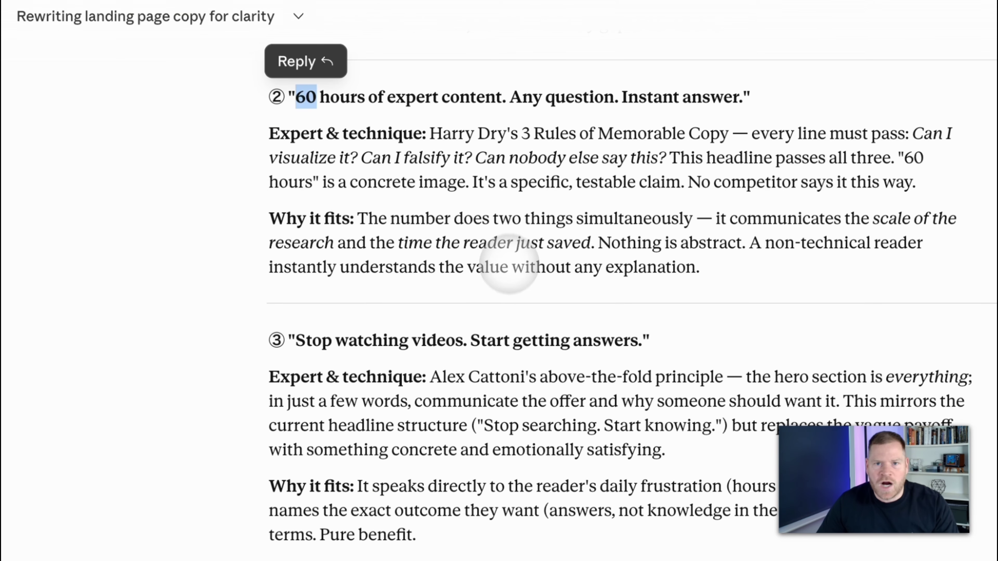
click(506, 303)
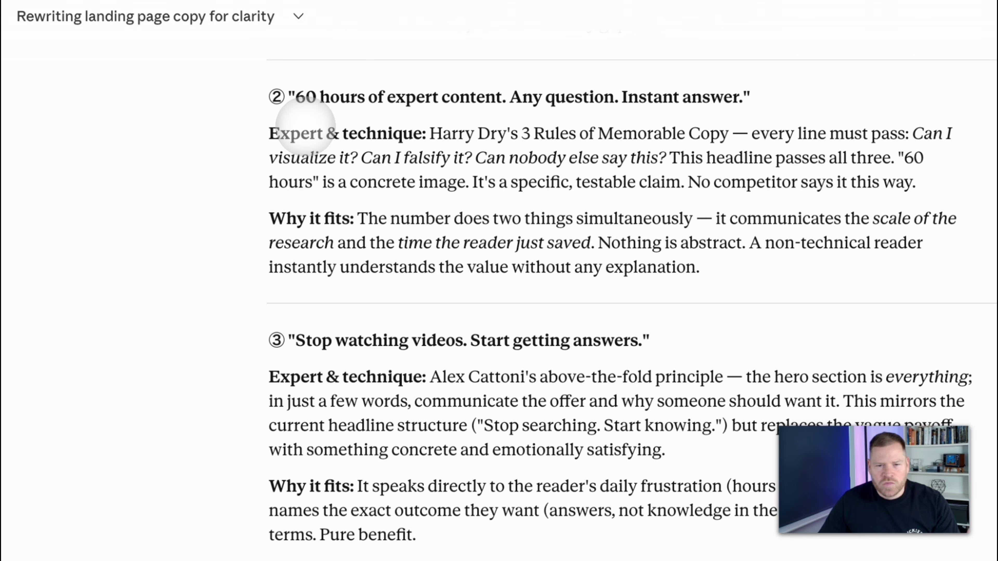
Examine both sentences of the fourth headline option, marked as the top pick
scroll(515, 352, down, 1)
scroll(515, 352, down, 10)
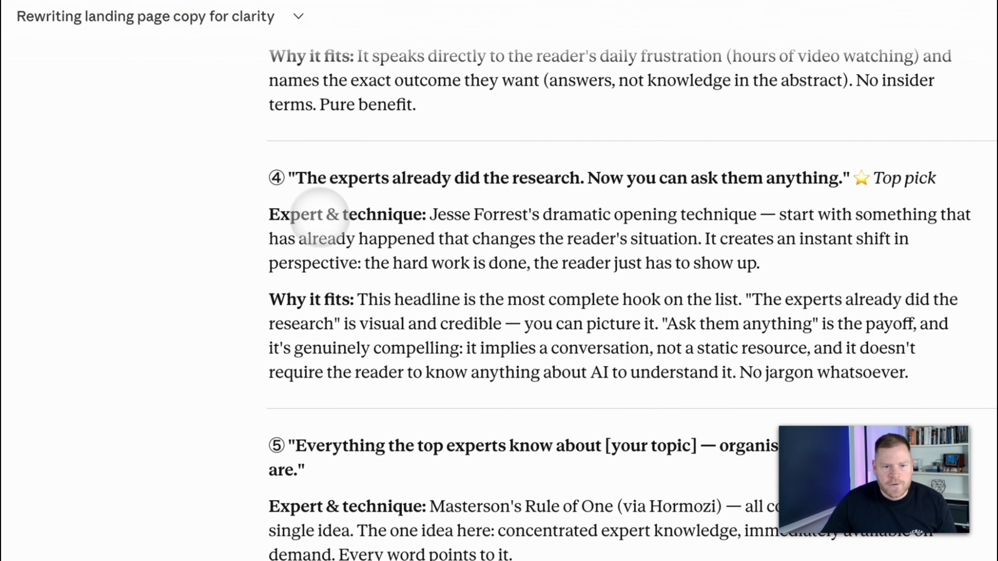
drag(475, 183, 721, 184)
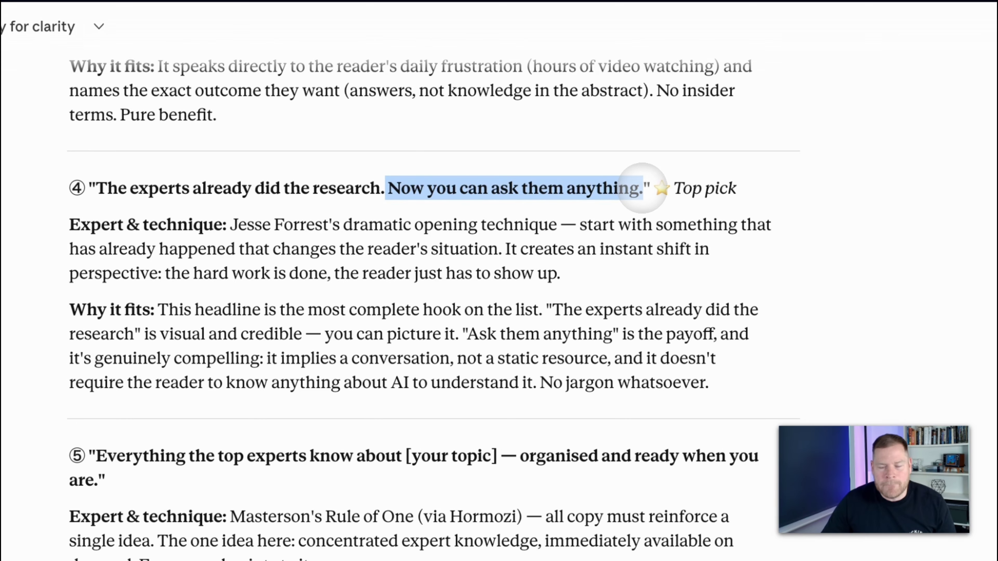
drag(642, 187, 642, 189)
drag(739, 187, 714, 188)
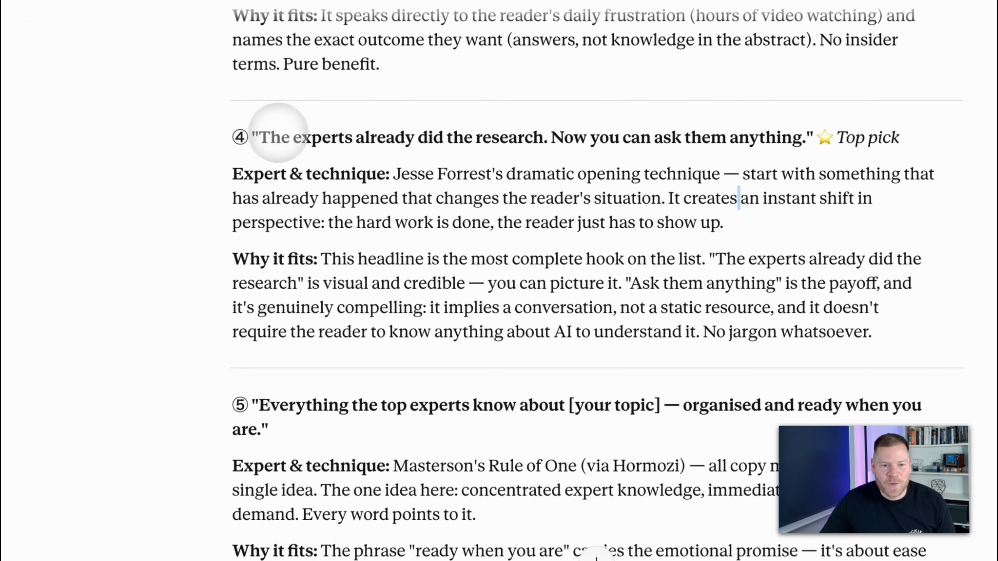
drag(98, 188, 385, 188)
click(442, 322)
Examine the fifth headline option and its [your topic] placeholder
scroll(393, 338, down, 3)
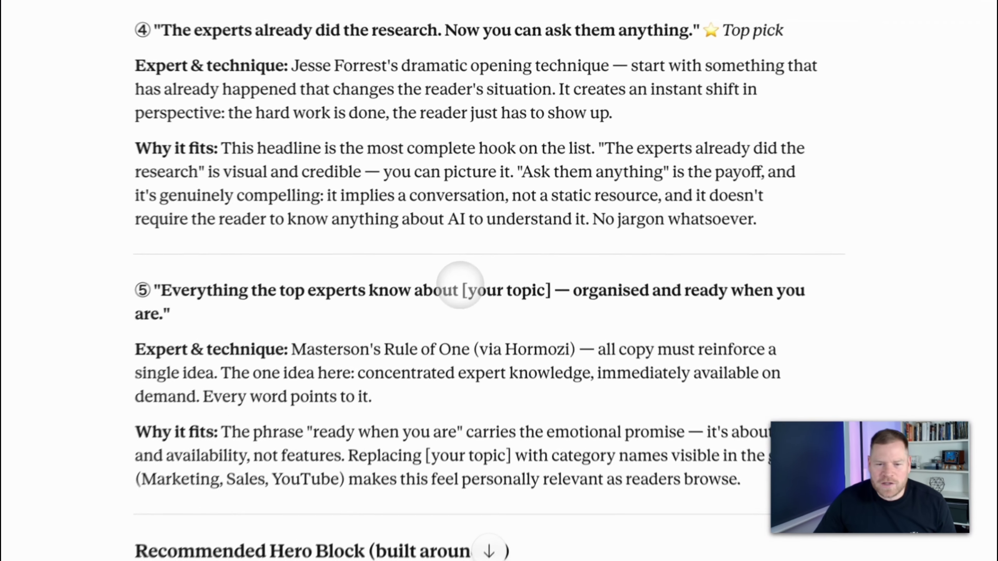
drag(551, 290, 457, 290)
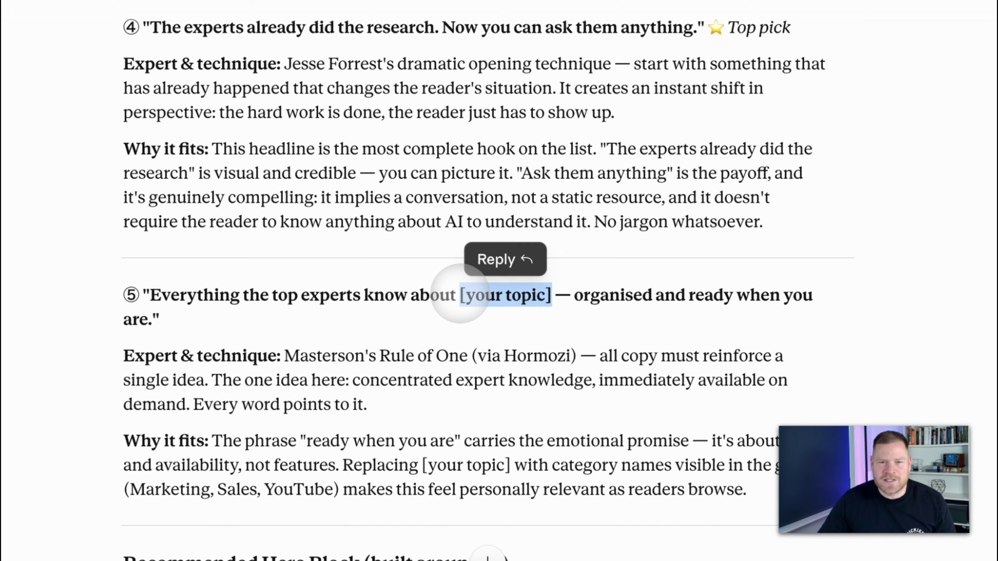
click(508, 367)
Review the recommended hero block's subheadline and compare it with the hero copy on the live Summify pods page
scroll(511, 354, down, 5)
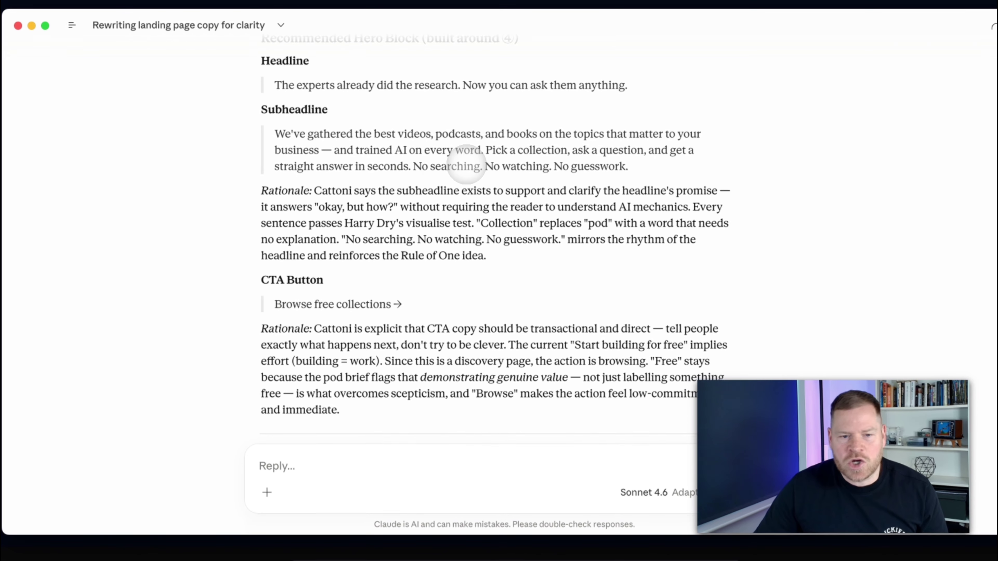
drag(413, 166, 643, 169)
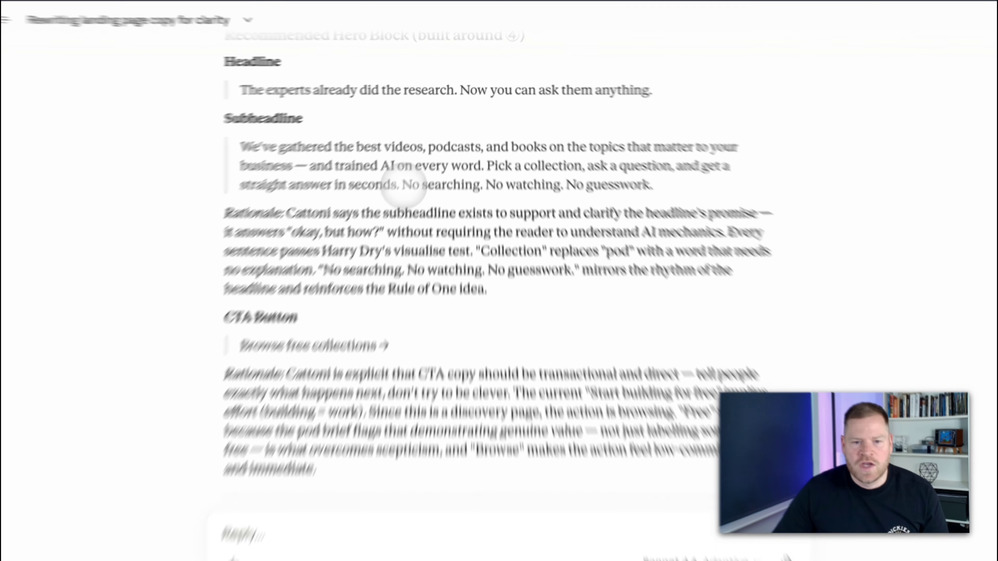
click(727, 225)
drag(726, 225, 165, 175)
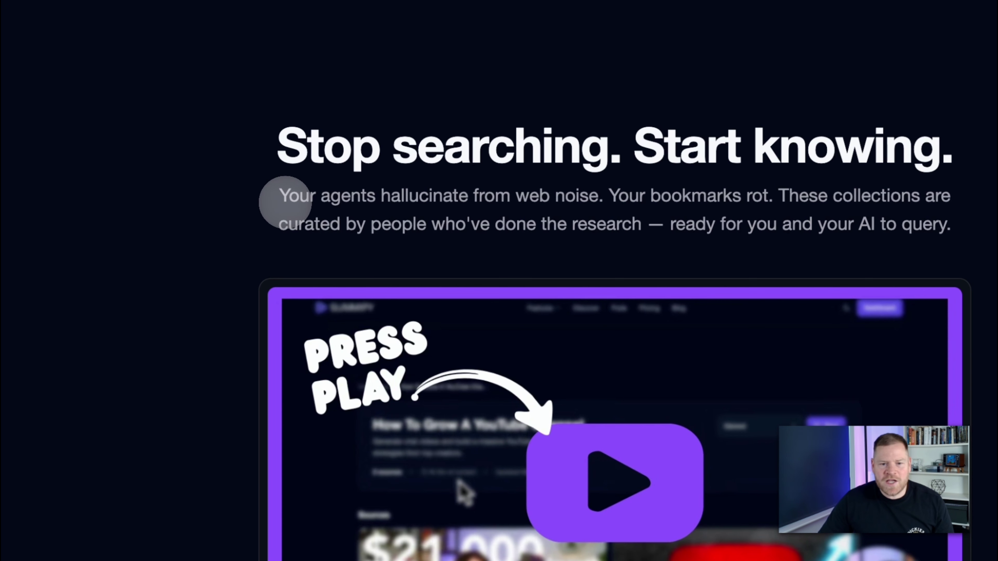
Review the recommended hero block's subheadline and CTA button rationale alongside the top-pick headline it is built around
drag(65, 10, 395, 16)
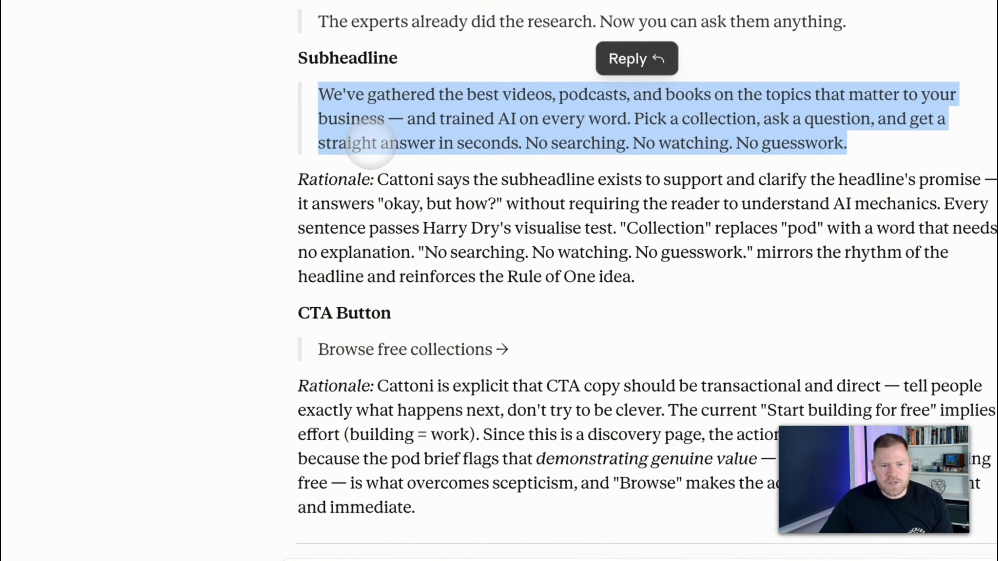
click(325, 102)
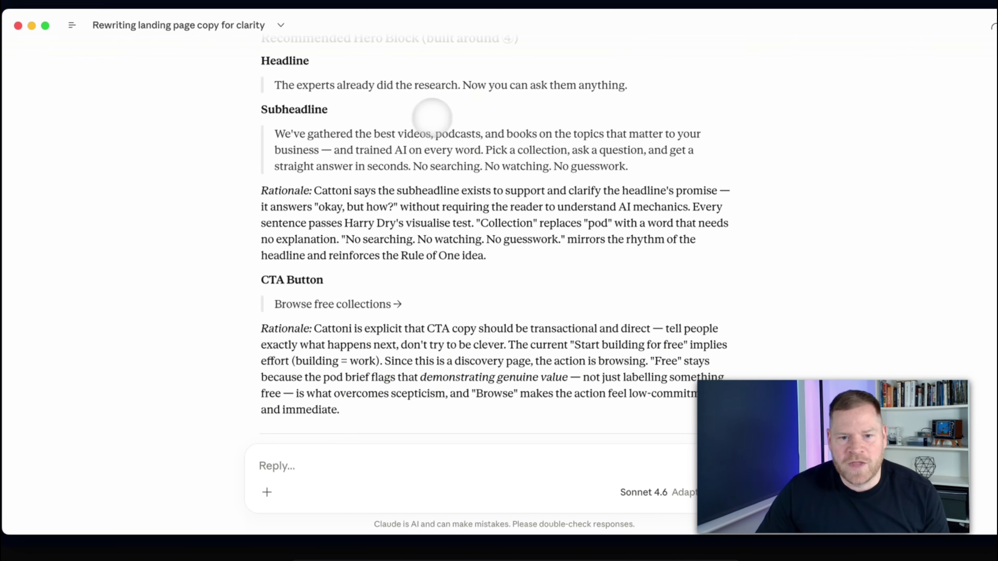
scroll(456, 191, up, 5)
scroll(457, 192, down, 7)
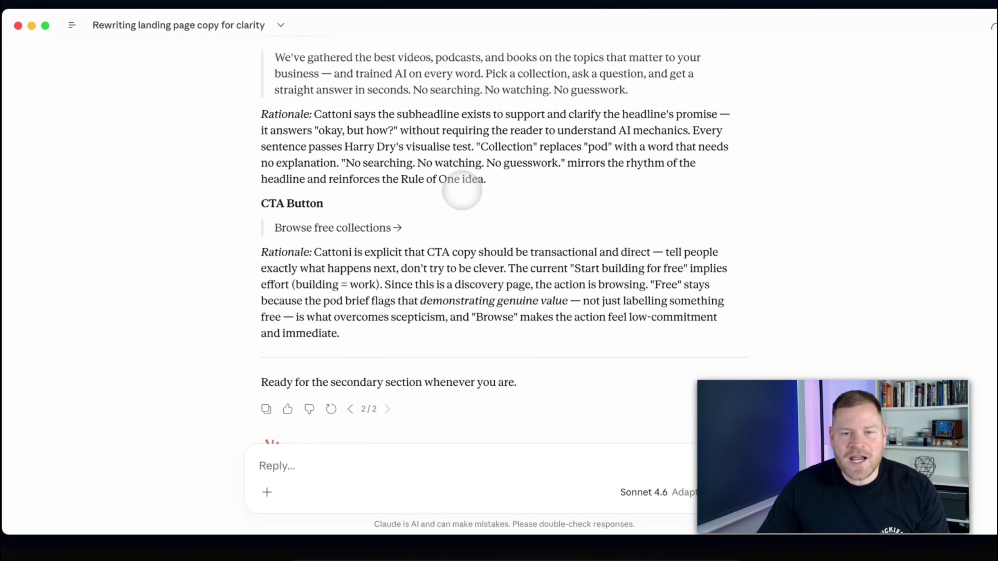
scroll(460, 188, up, 10)
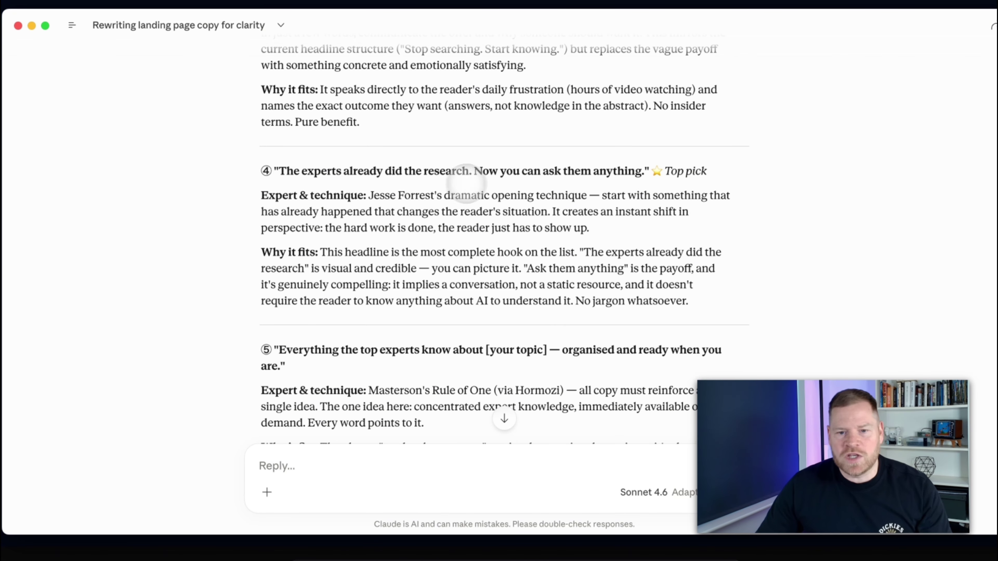
scroll(605, 197, down, 10)
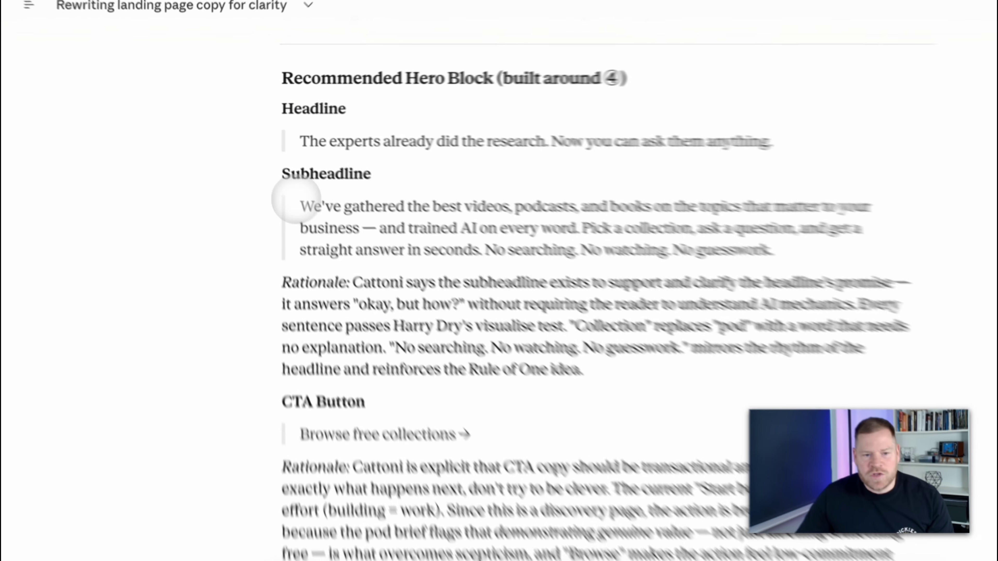
drag(275, 175, 414, 176)
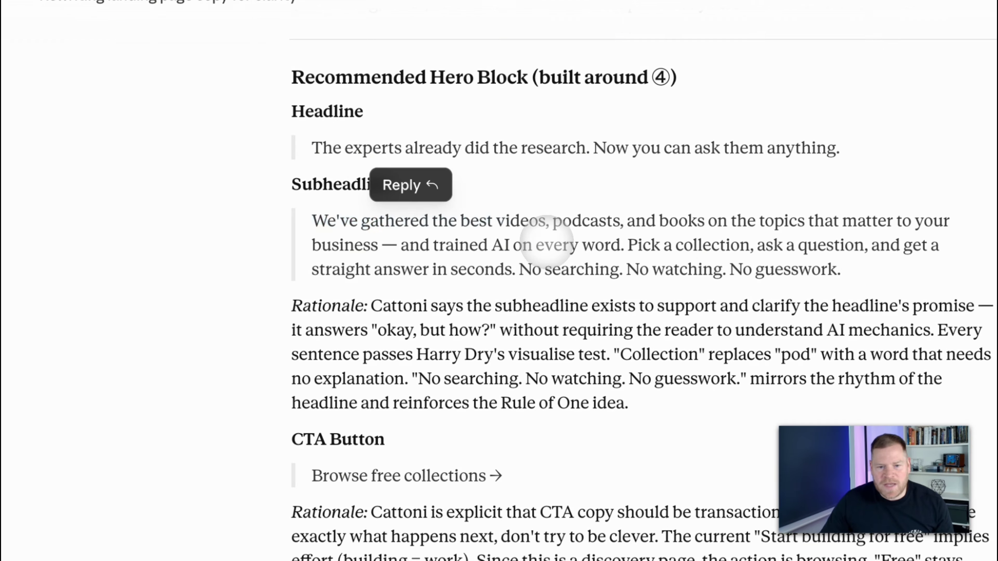
click(550, 245)
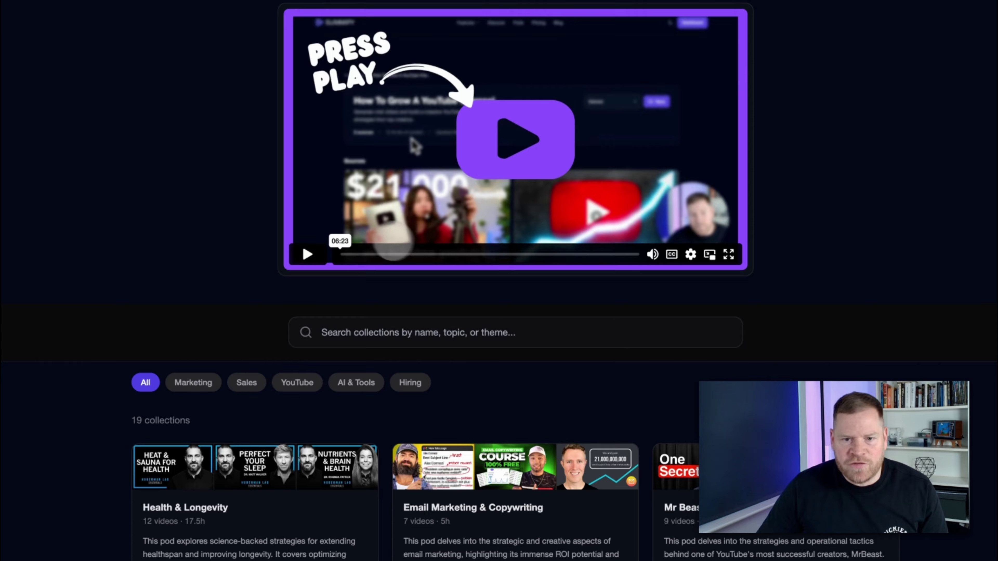
Look over the live Summify pods page, from the hero headline and subheadline down to the collection cards
scroll(427, 252, up, 6)
scroll(428, 257, down, 8)
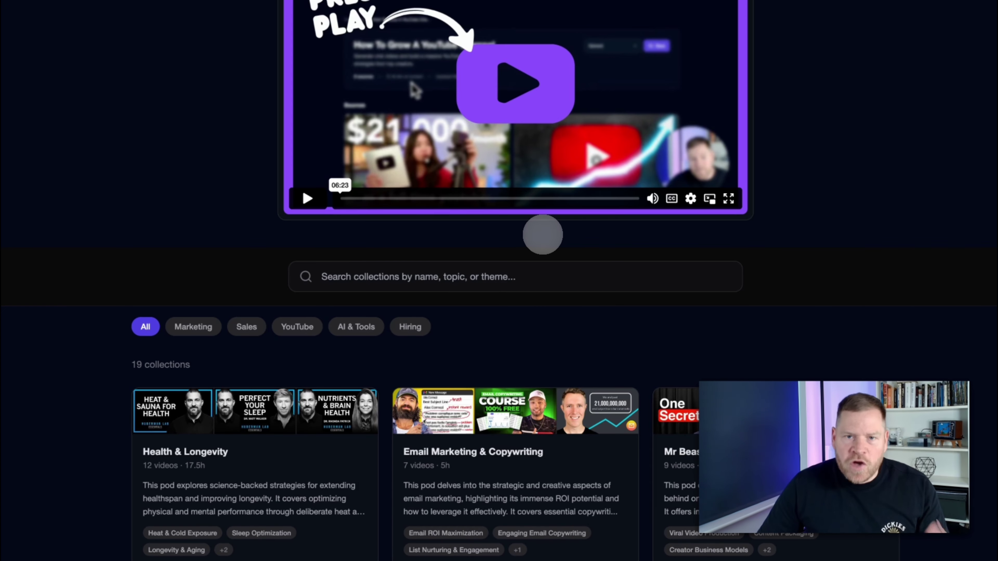
scroll(562, 232, up, 8)
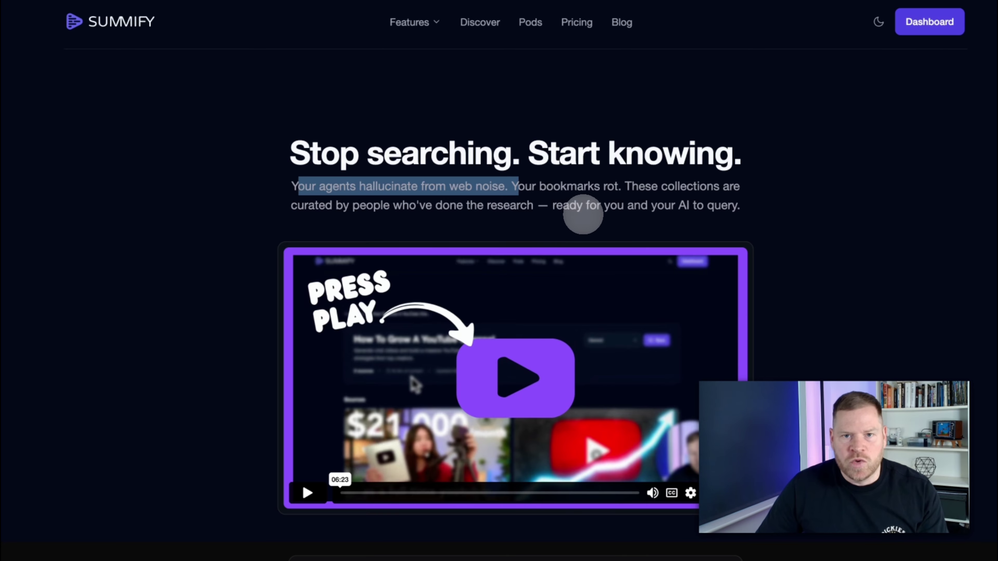
scroll(582, 212, down, 10)
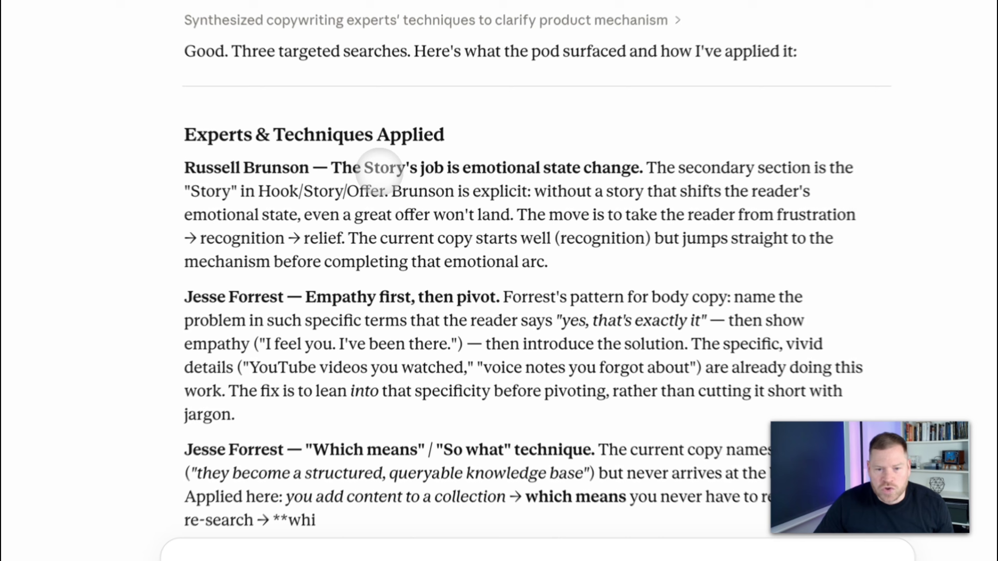
Examine the experts and techniques applied to the secondary section, focusing on the emotional-story and Visualize principles
drag(392, 188, 521, 193)
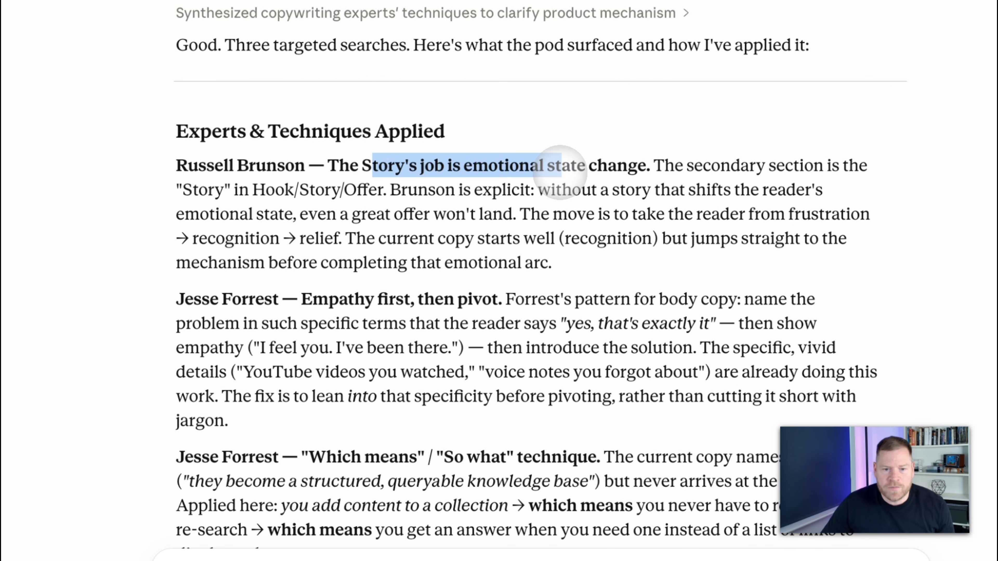
click(564, 190)
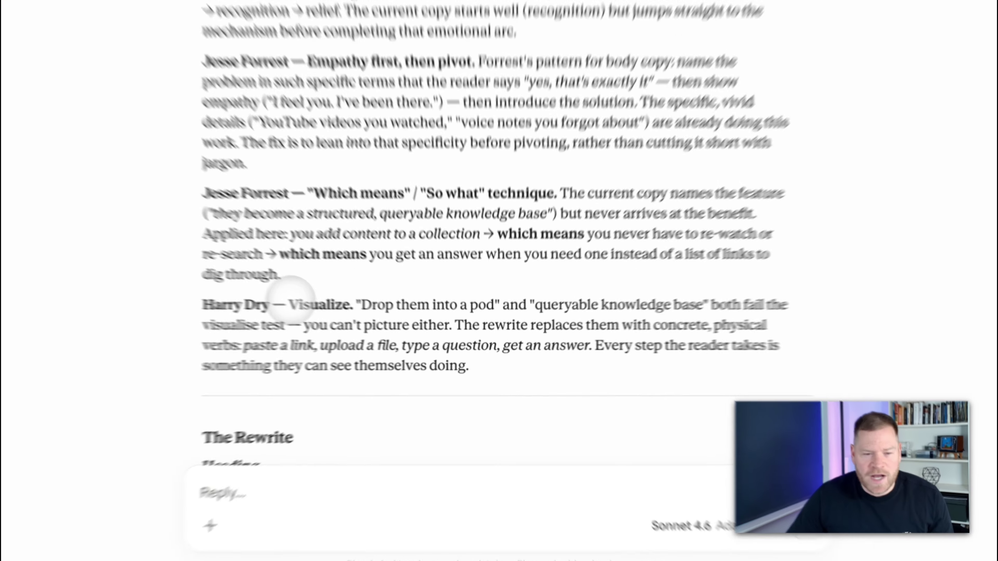
drag(330, 314, 537, 294)
click(550, 289)
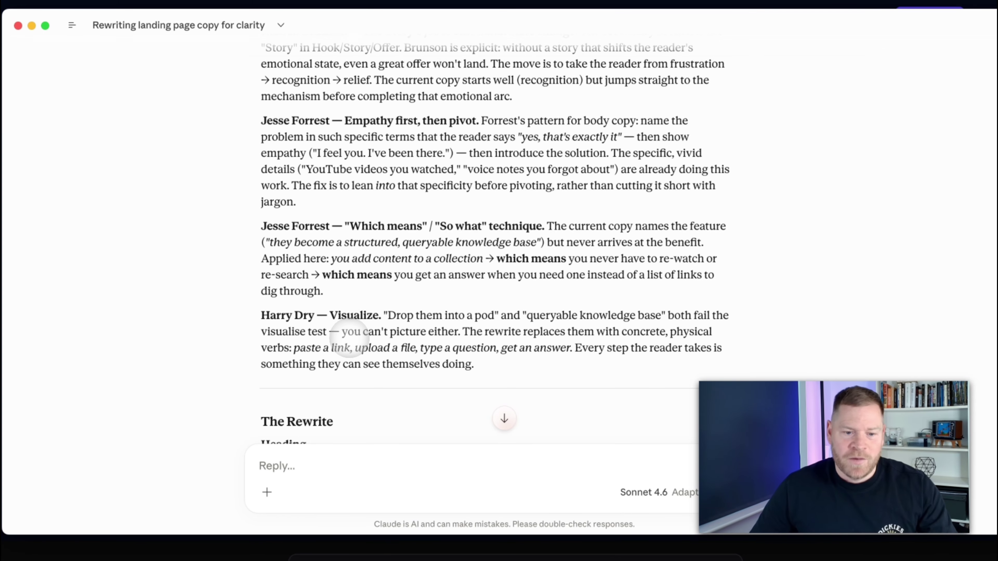
scroll(349, 338, down, 1)
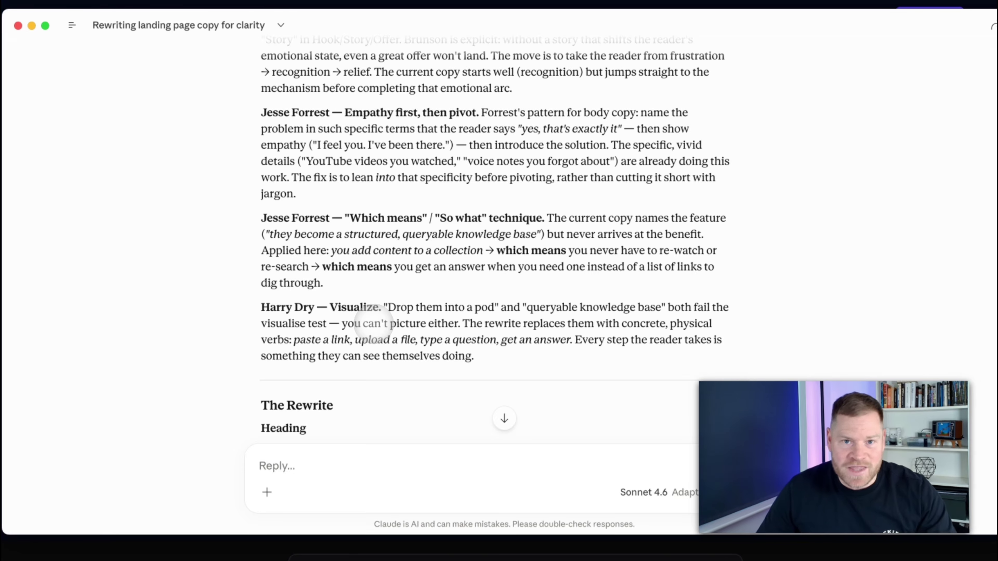
Read the secondary section's rewritten heading and body, and compare them with the "You already have the knowledge" section on the live page
scroll(374, 319, down, 10)
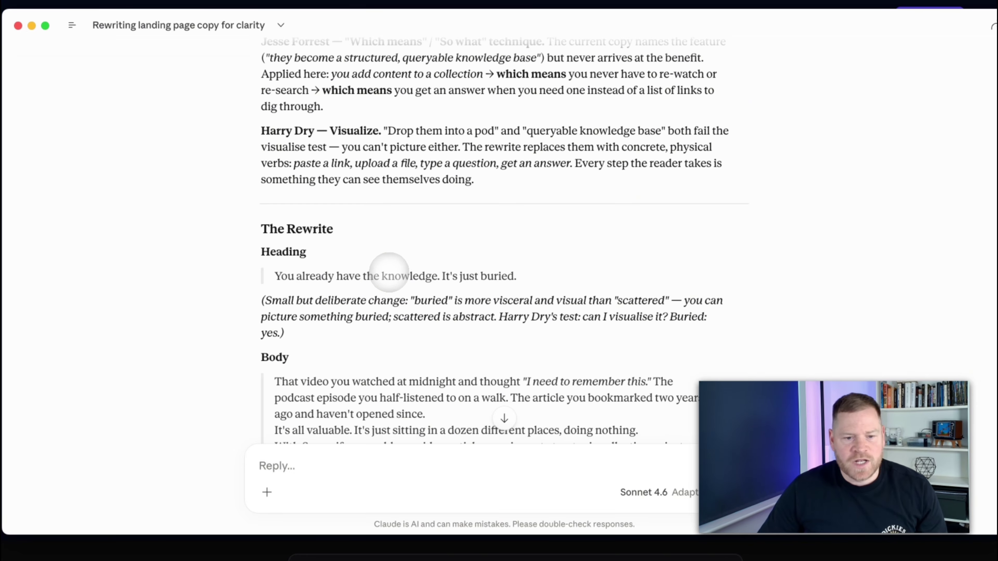
scroll(392, 275, down, 3)
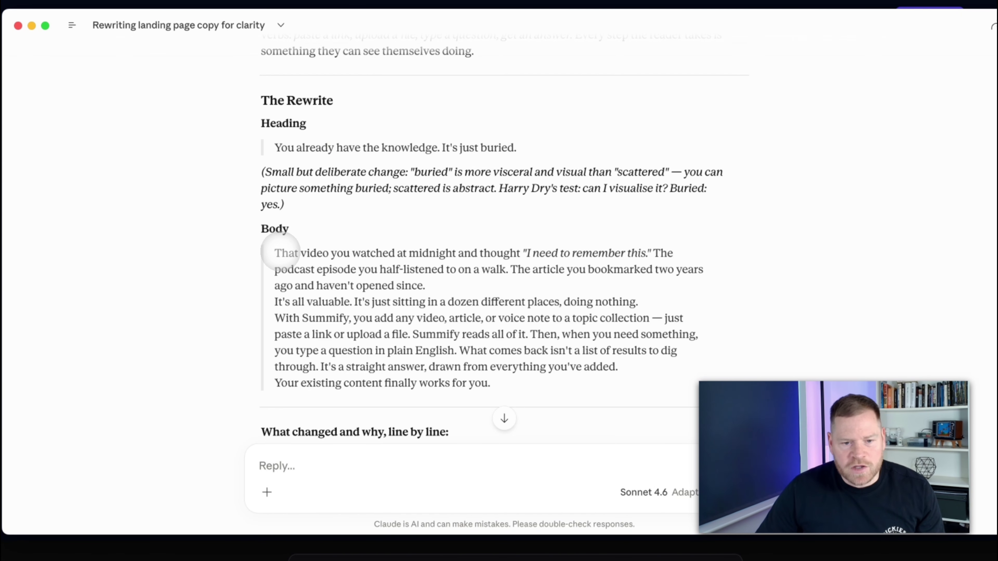
scroll(276, 254, down, 3)
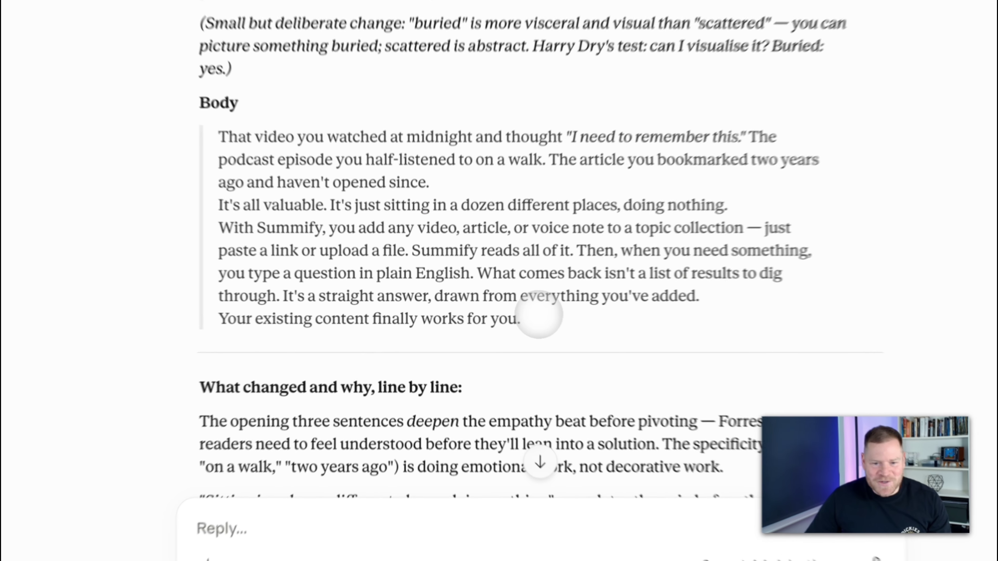
drag(497, 314, 258, 126)
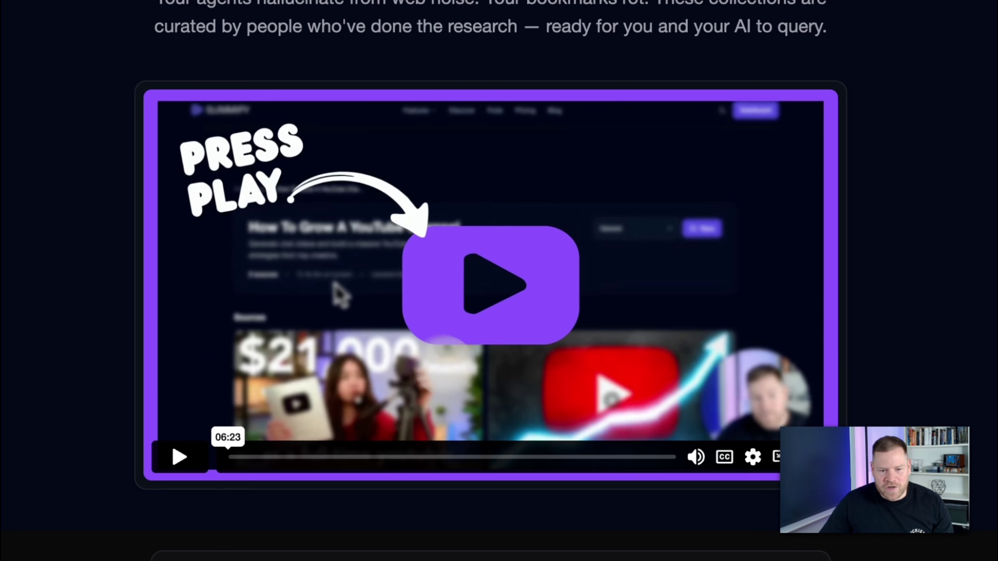
scroll(395, 341, down, 10)
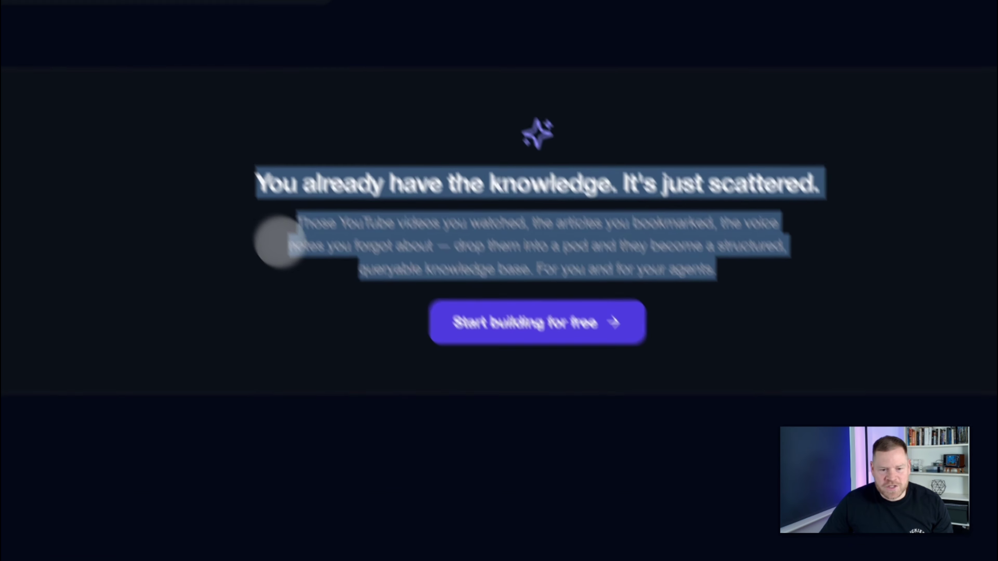
click(315, 280)
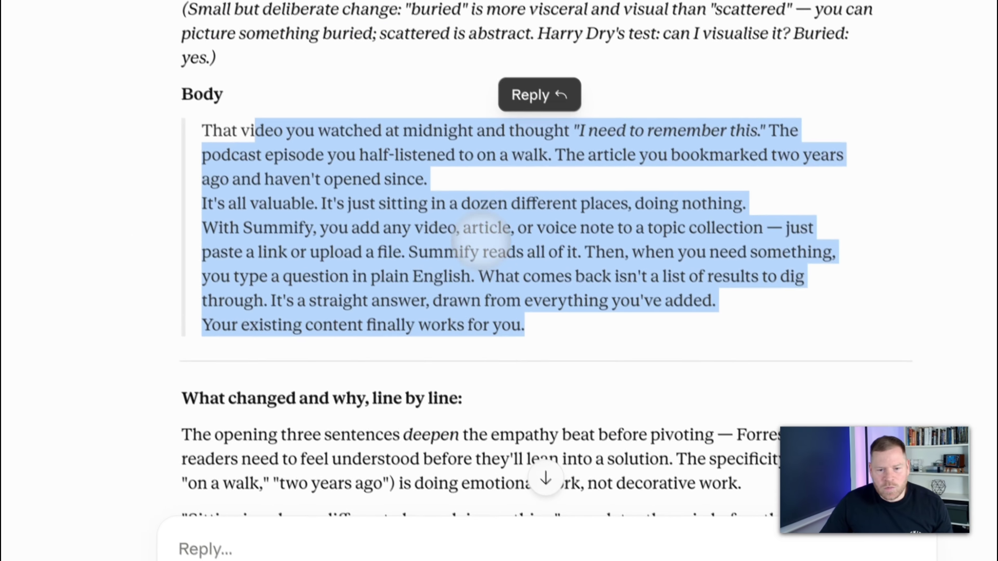
click(398, 251)
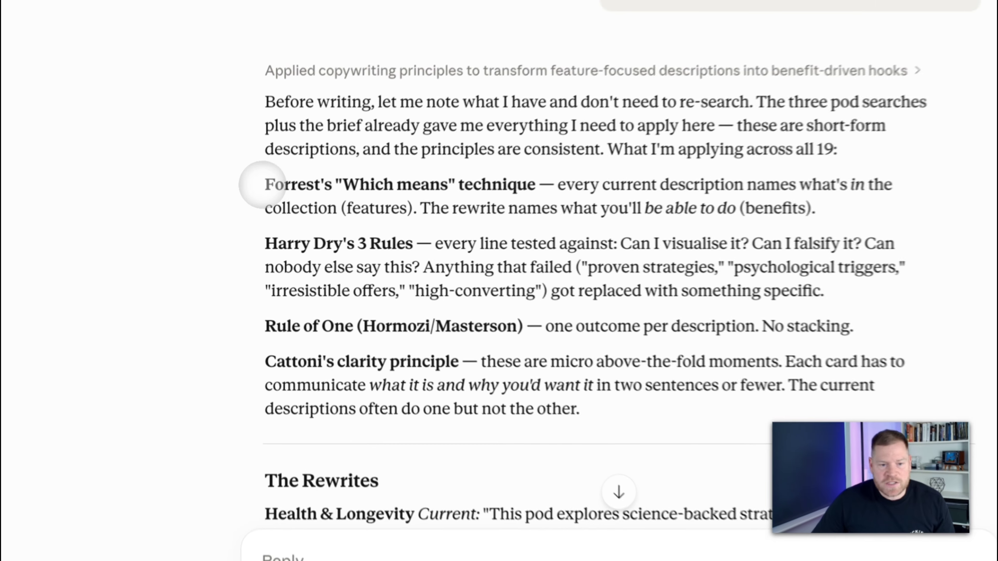
Examine the four copywriting principles Claude applied to the pod descriptions, from the "Which means" technique to the clarity principle
drag(260, 207, 461, 326)
drag(565, 359, 568, 363)
click(580, 346)
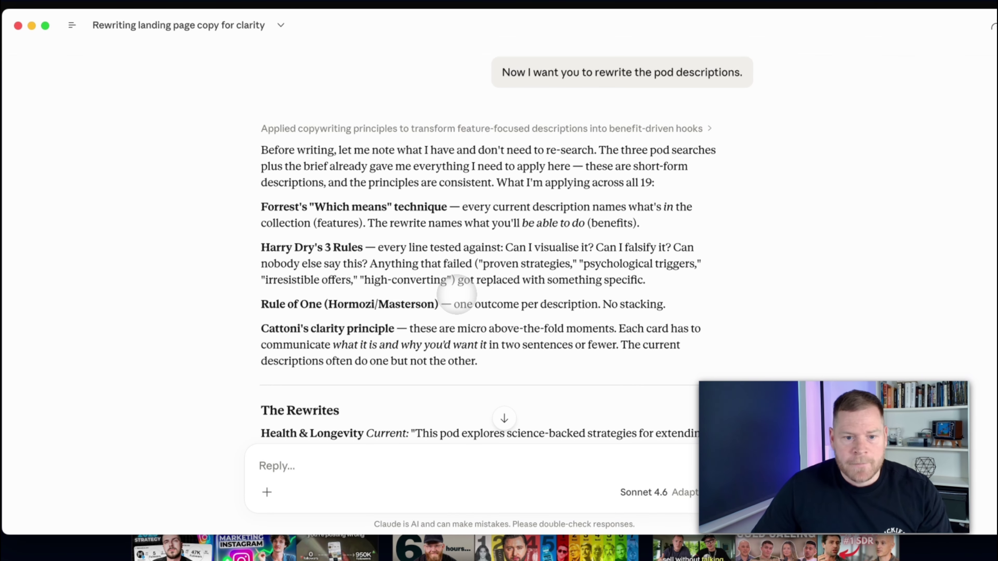
Compare the current and rewritten pod descriptions, starting with Health & Longevity, through to the pattern summary across all 19
scroll(459, 310, down, 10)
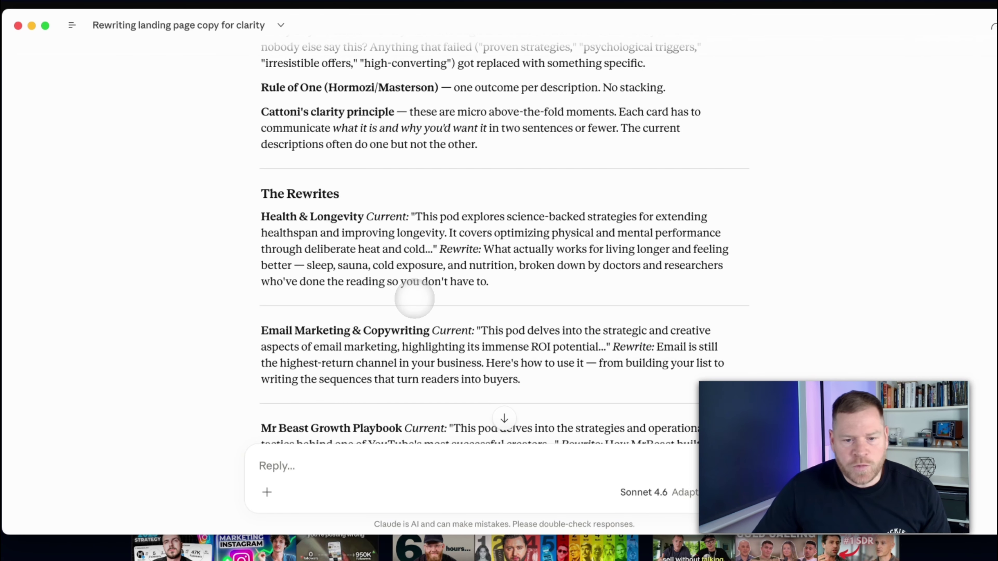
scroll(393, 299, down, 2)
scroll(275, 312, down, 5)
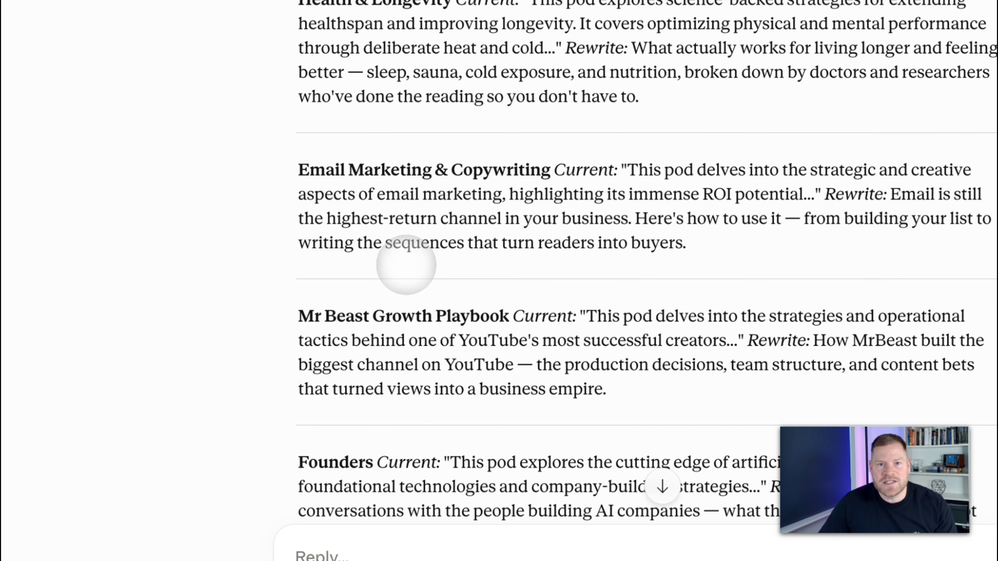
scroll(484, 328, down, 1)
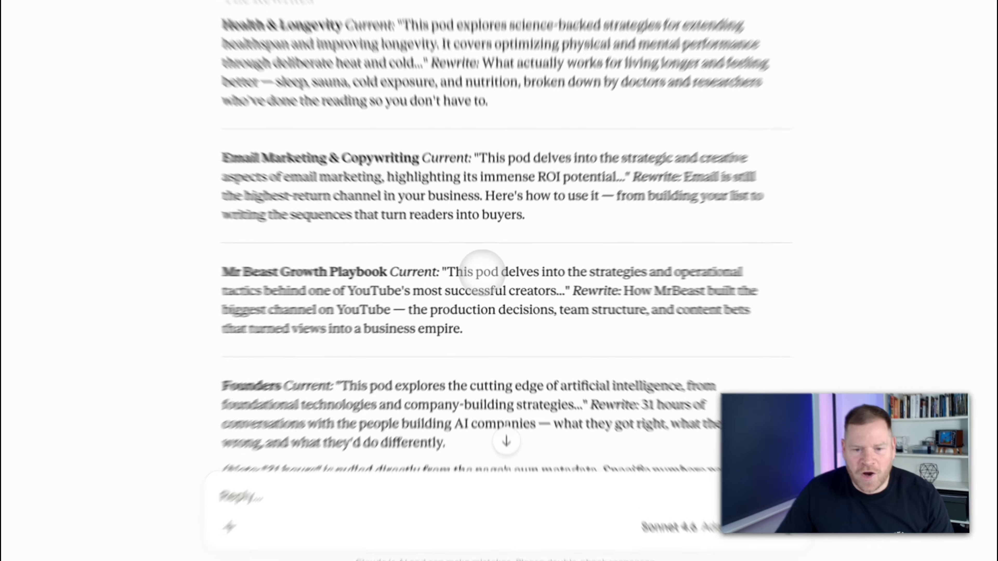
drag(474, 274, 529, 273)
click(613, 268)
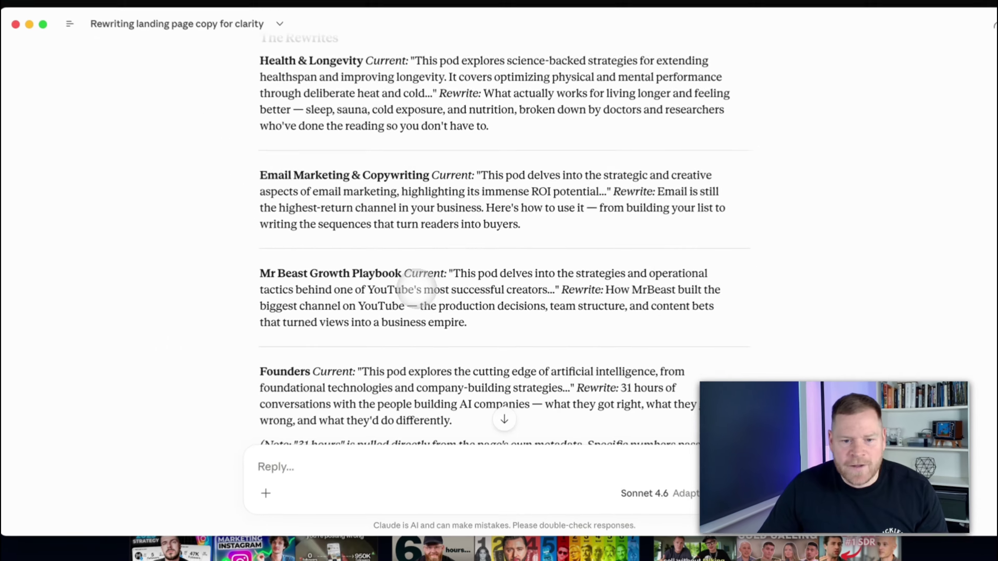
scroll(418, 288, down, 5)
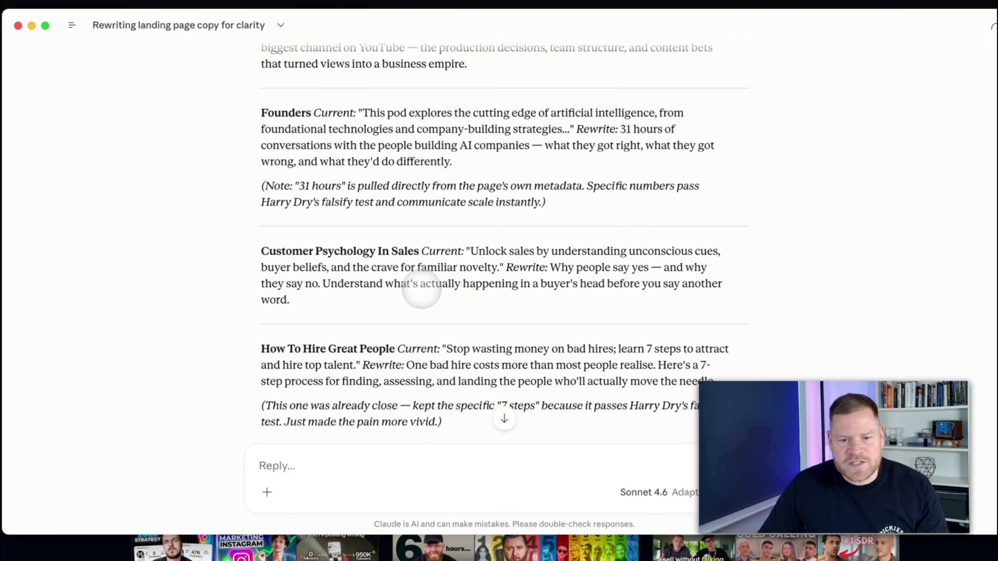
scroll(511, 277, up, 10)
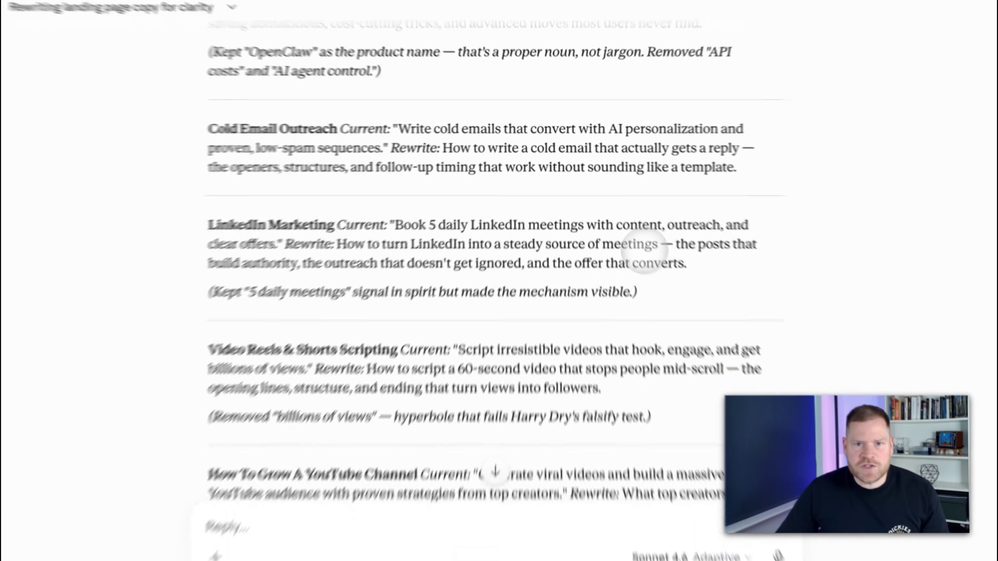
scroll(630, 232, down, 15)
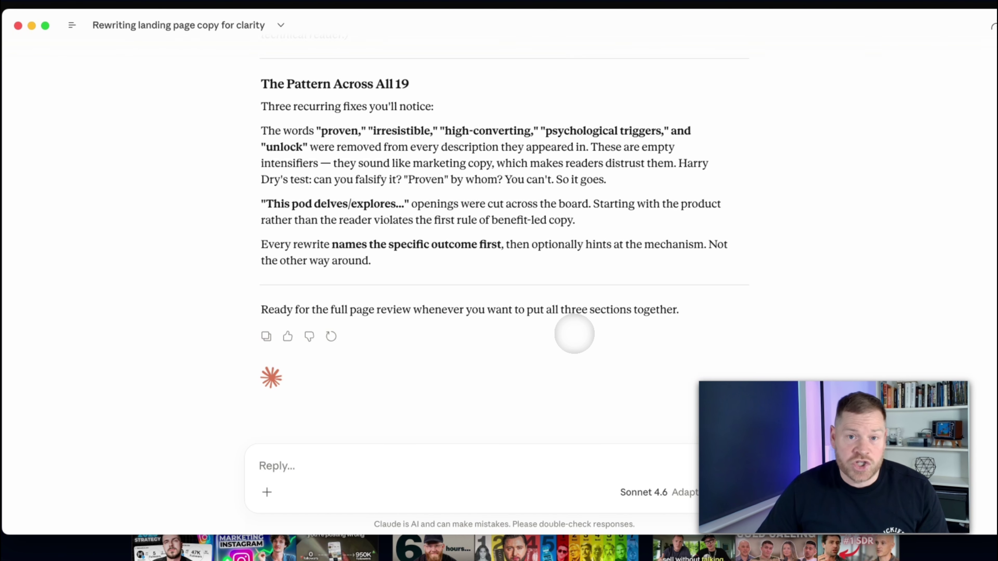
Ask Claude for 3 pod-based alternatives to the "Start building for free" CTA, each with its expert, technique and a one-step or two-step opt-in recommendation
text(The current CTA button says "Start building for free." Search the pod for the best principles on CTA copy and first-step commitment design. Apply whichever the experts in the pod recommend for a free opt-in / signup CTA. Give me 3 options. For each: - Tell me which expert and technique informed the choice - Recommend whether to use a one-step or two-step opt-in based on what you've seen in the pod and on the page)
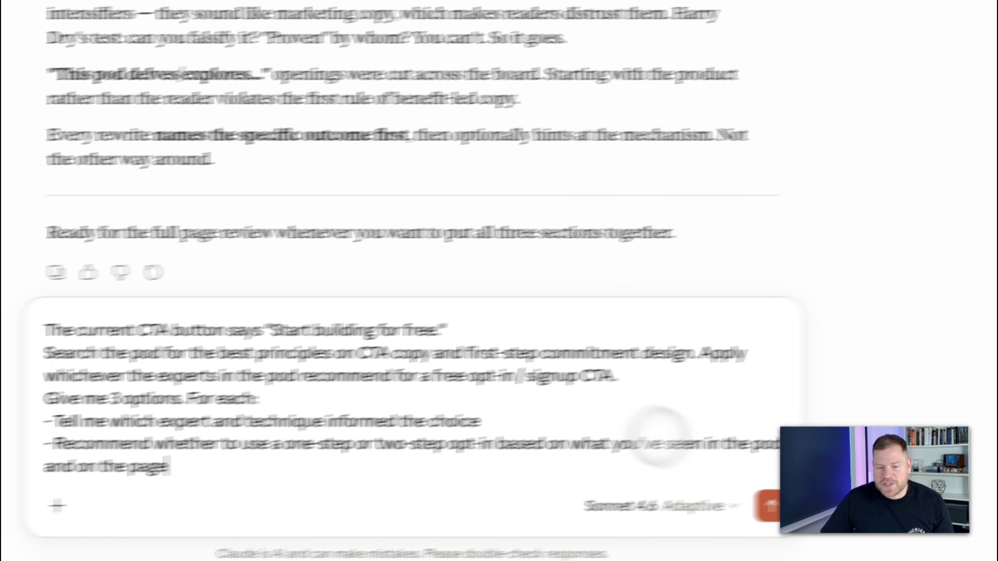
key(Return)
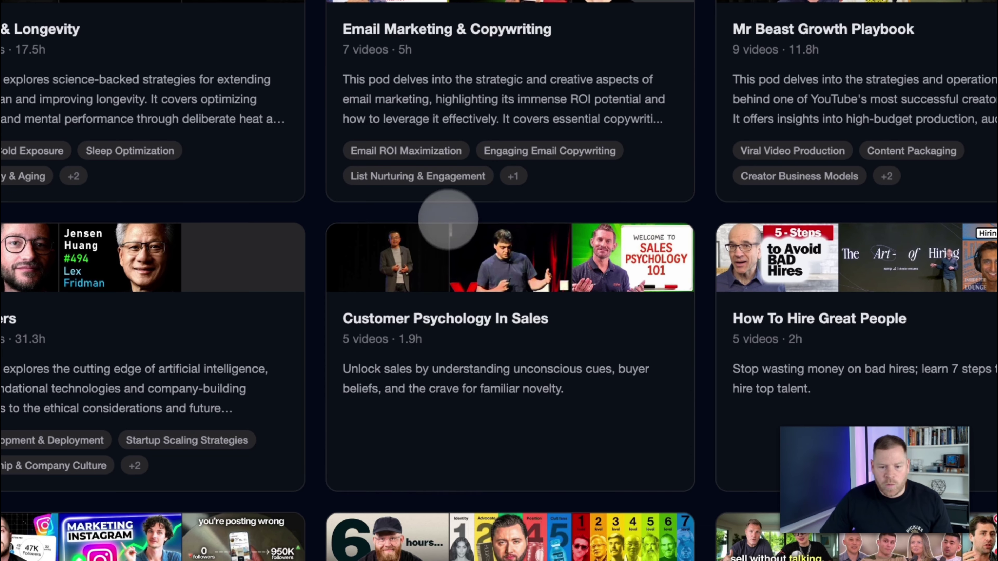
Inspect the "Start building for free" button on the live pods page and look back over the collections and search area
scroll(445, 213, down, 15)
scroll(523, 258, up, 6)
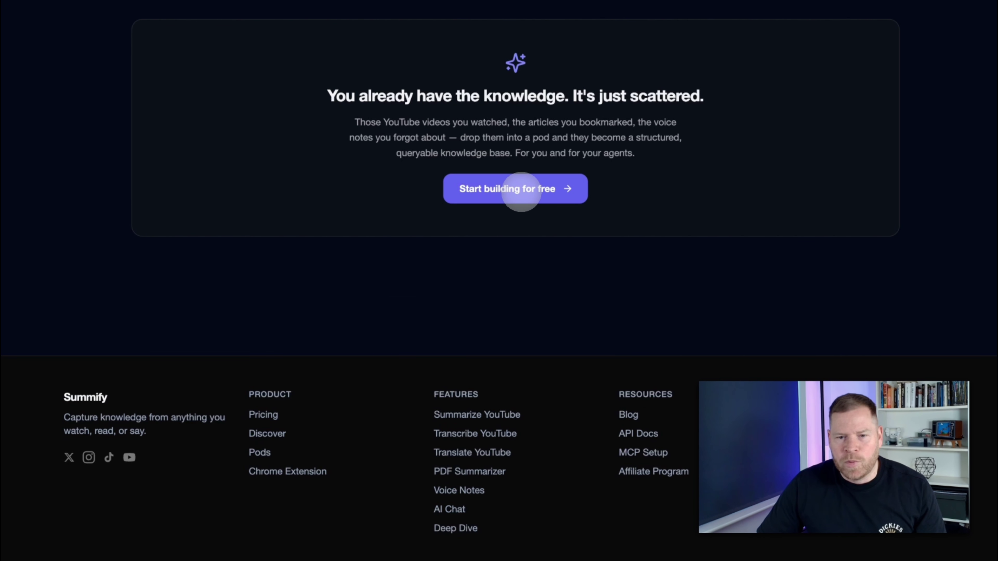
scroll(535, 196, up, 10)
scroll(537, 203, up, 20)
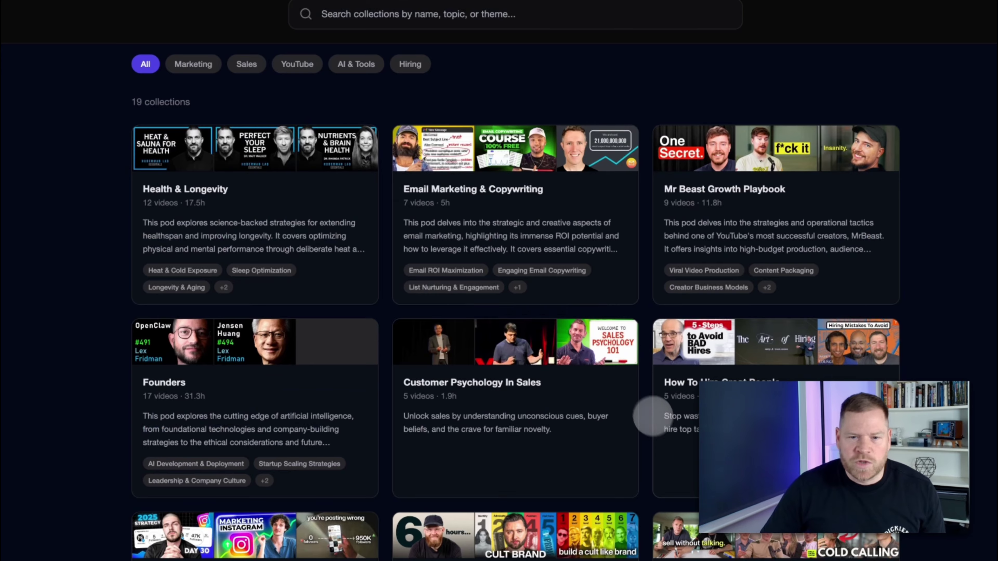
scroll(650, 414, up, 4)
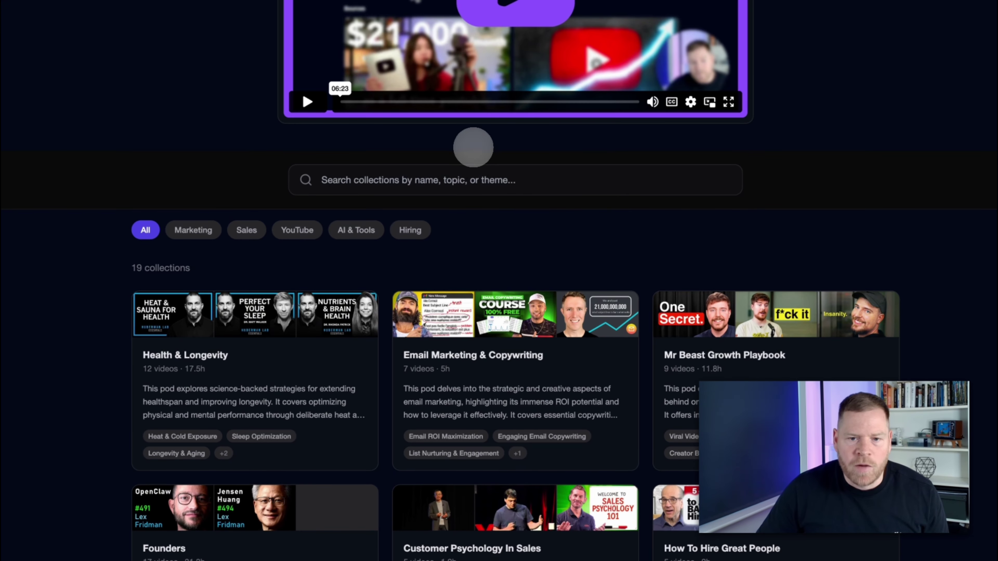
scroll(508, 156, up, 3)
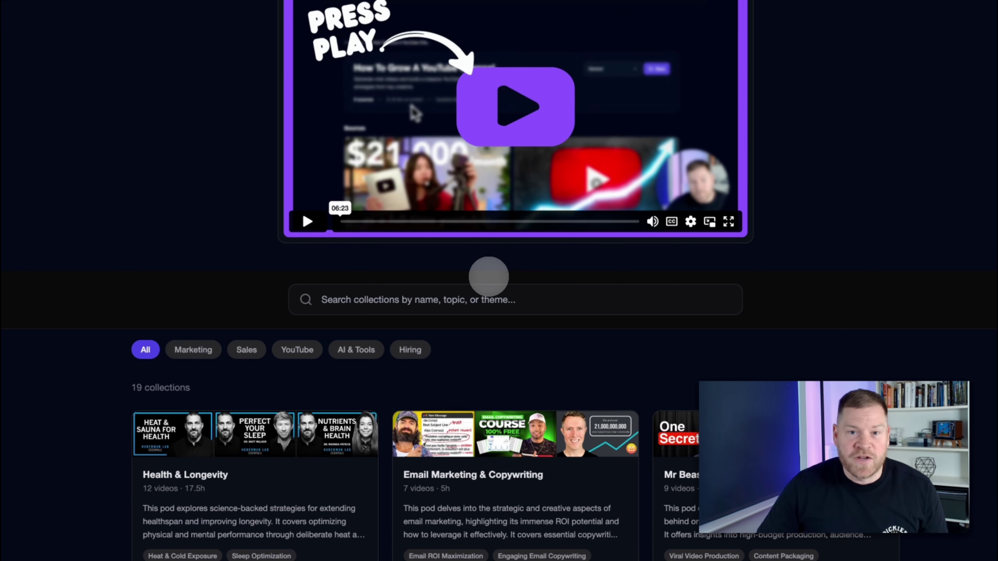
Switch back to Claude and examine the three CTA alternatives, with each one's technique, one-step or two-step advice, and the recommendation in plain terms
key(super+Tab)
scroll(553, 298, down, 4)
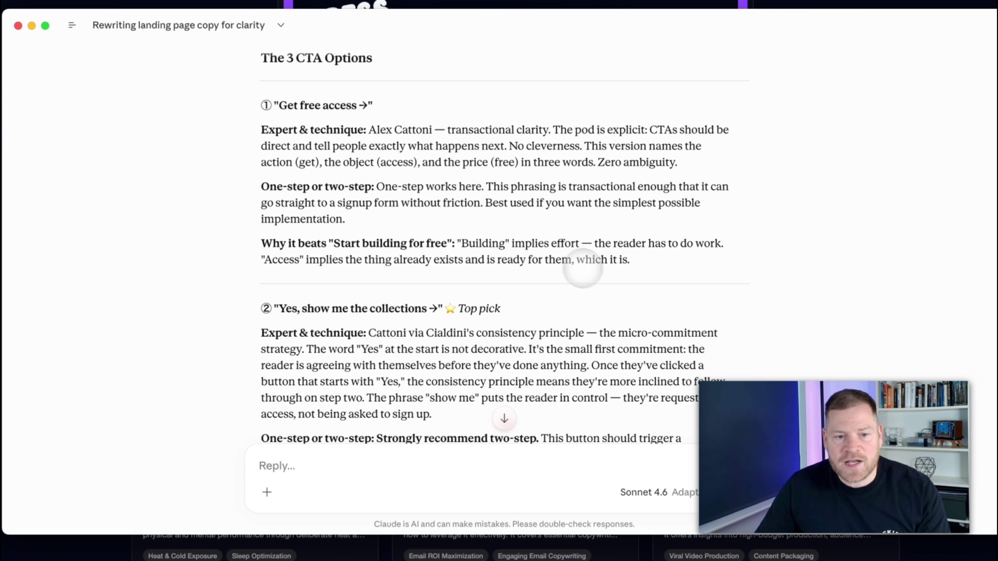
scroll(407, 250, down, 2)
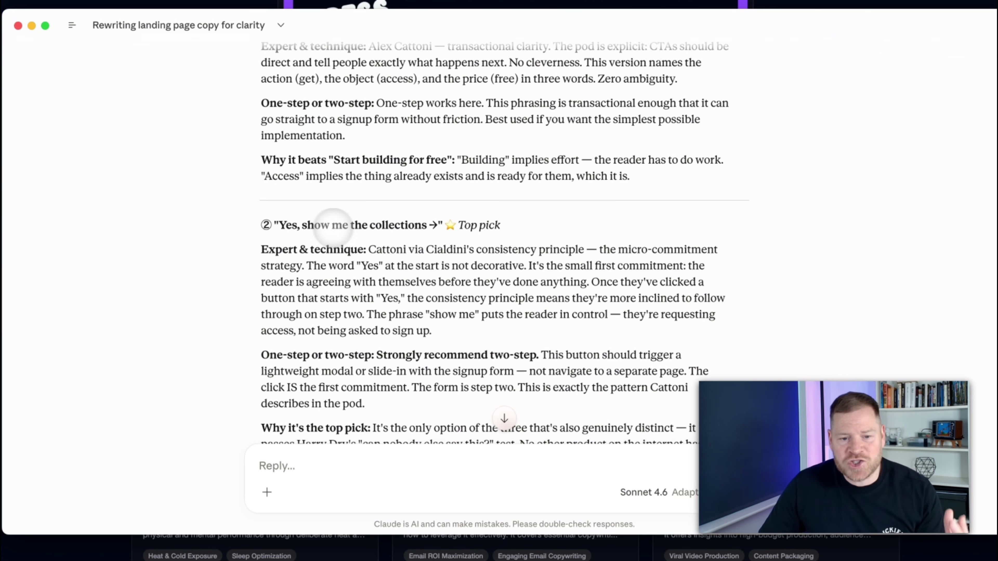
scroll(285, 223, down, 1)
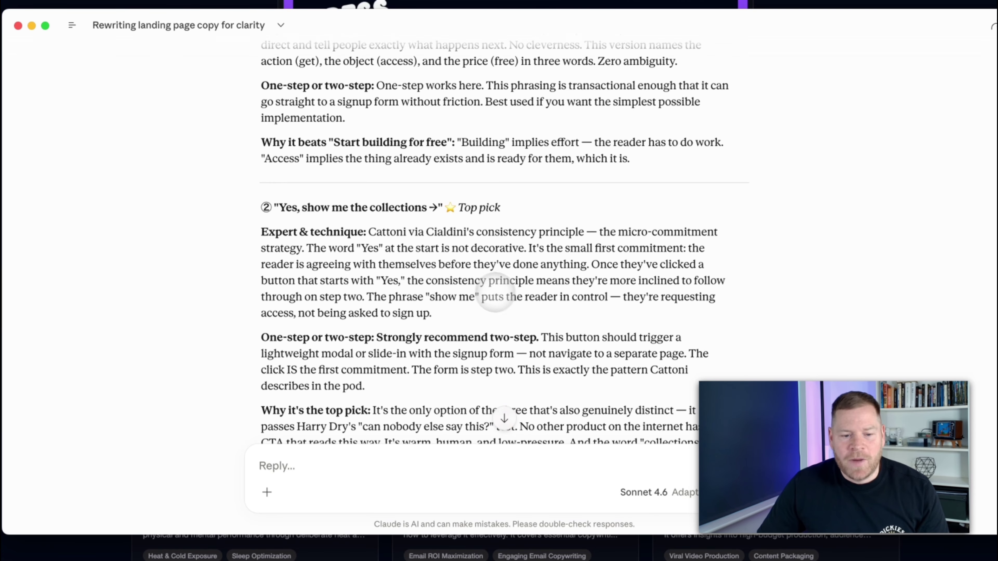
scroll(483, 292, down, 8)
scroll(558, 311, down, 2)
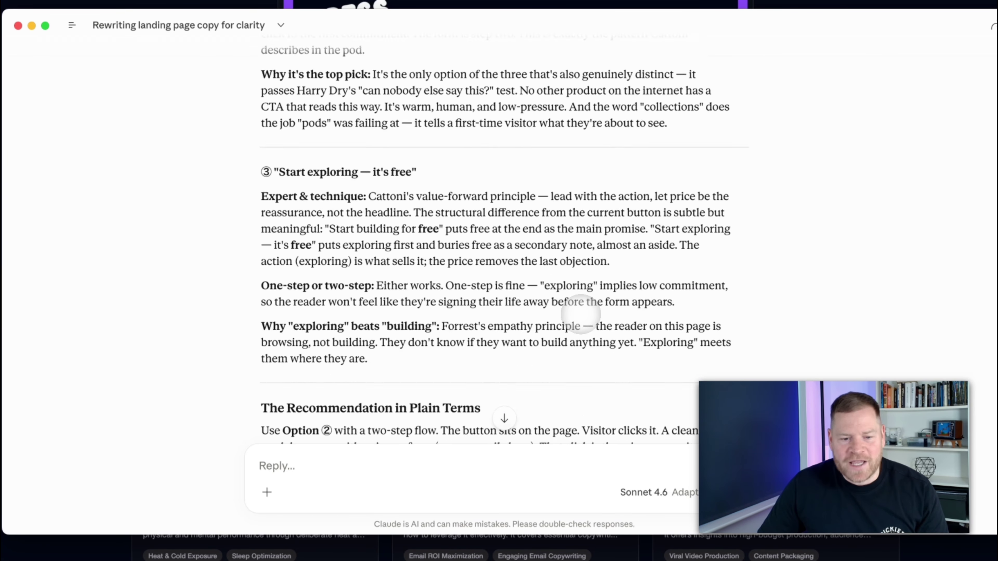
scroll(580, 314, down, 4)
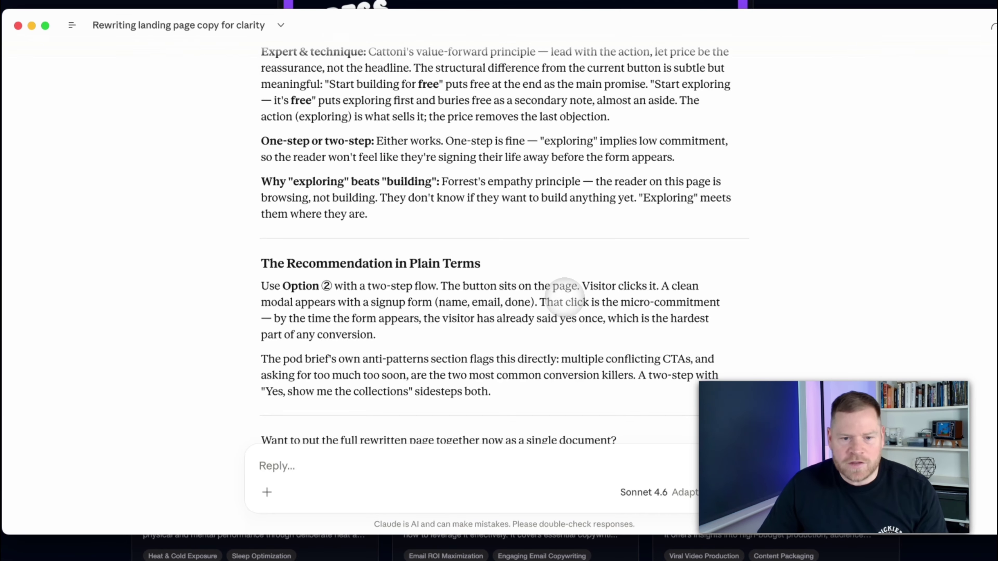
scroll(563, 299, up, 4)
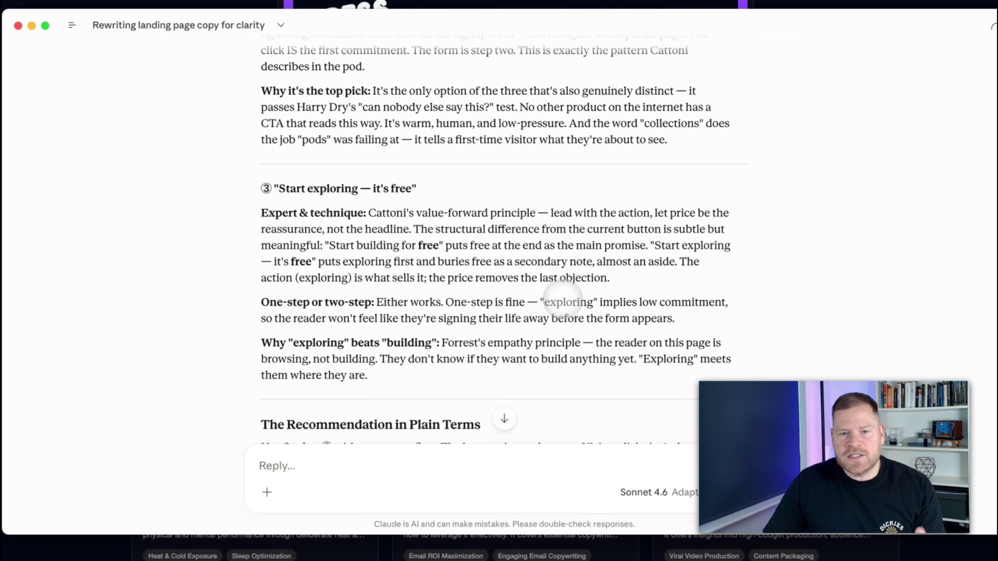
scroll(562, 299, down, 7)
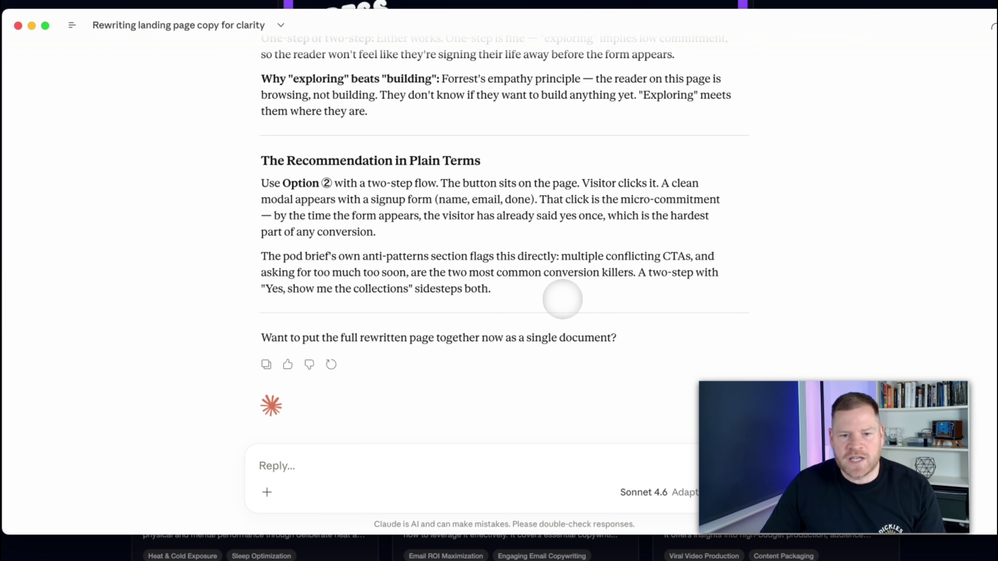
scroll(562, 300, up, 12)
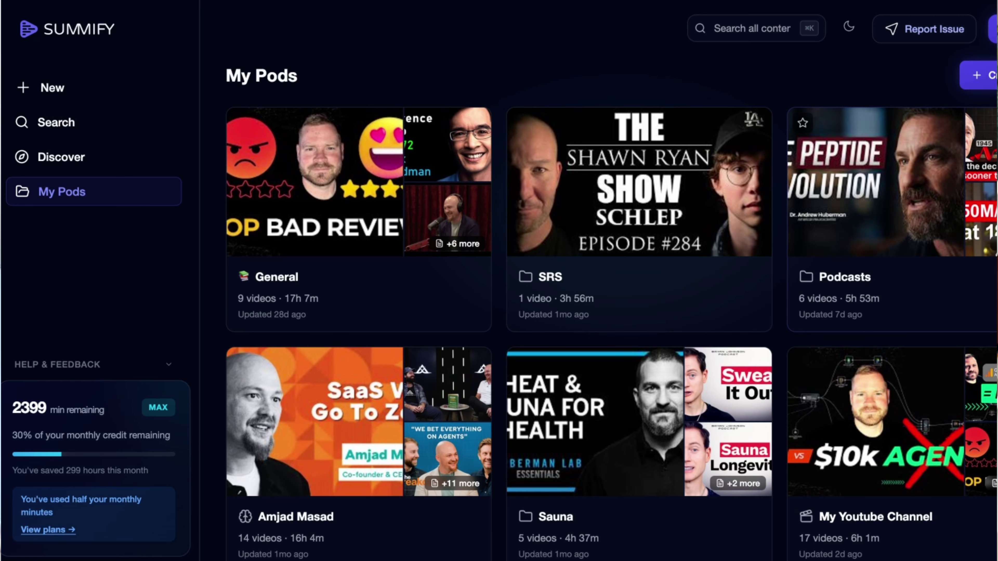
Look through the pods in the Summify My Pods library, past Email Marketing & Copywriting to the video scripting pods, and return to the start
scroll(693, 355, down, 5)
scroll(689, 341, down, 10)
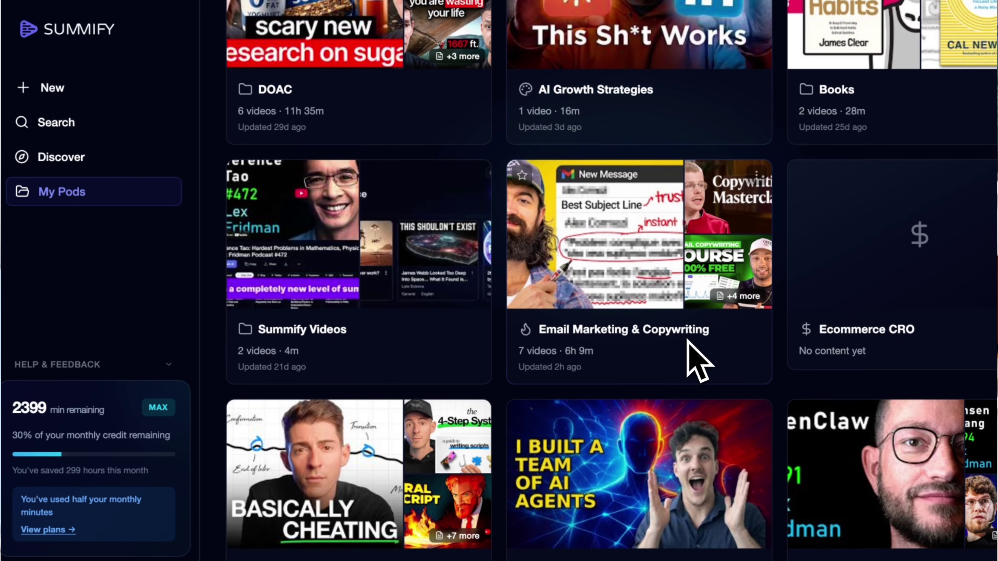
scroll(686, 340, down, 4)
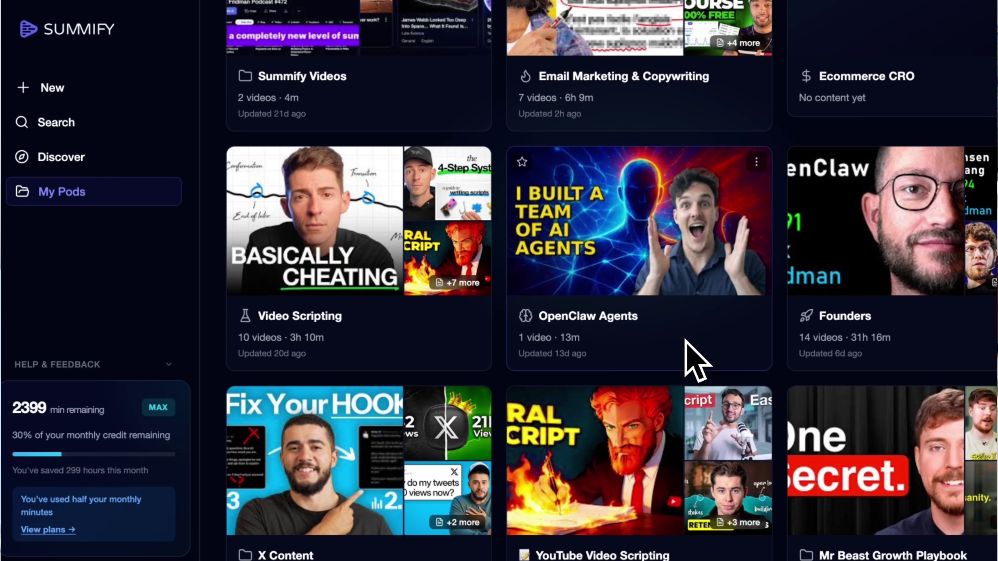
scroll(685, 340, up, 15)
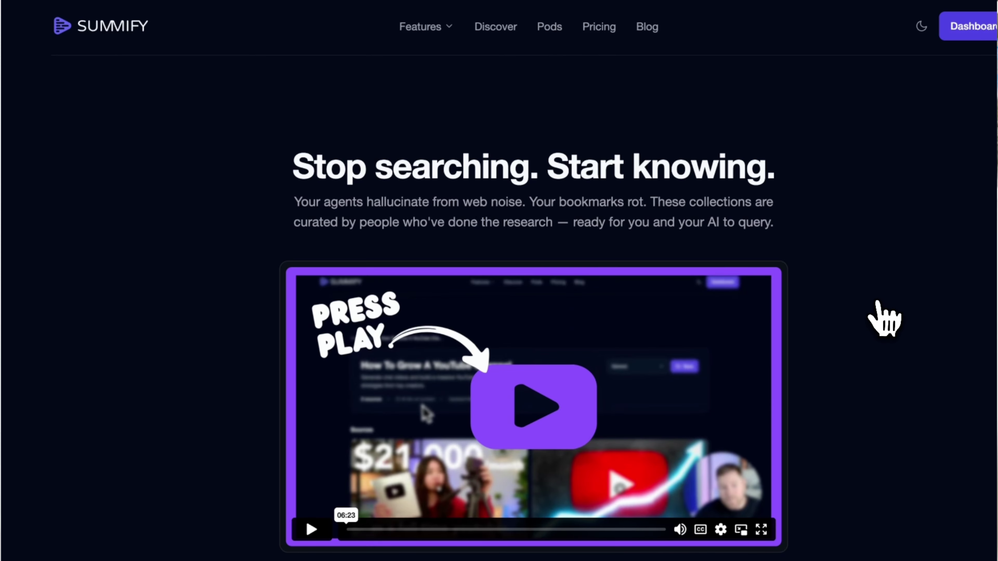
Browse the collections on the public Summify pods page, from Founders through to Sales Call Tactics, and return to the collection search area
scroll(885, 318, down, 10)
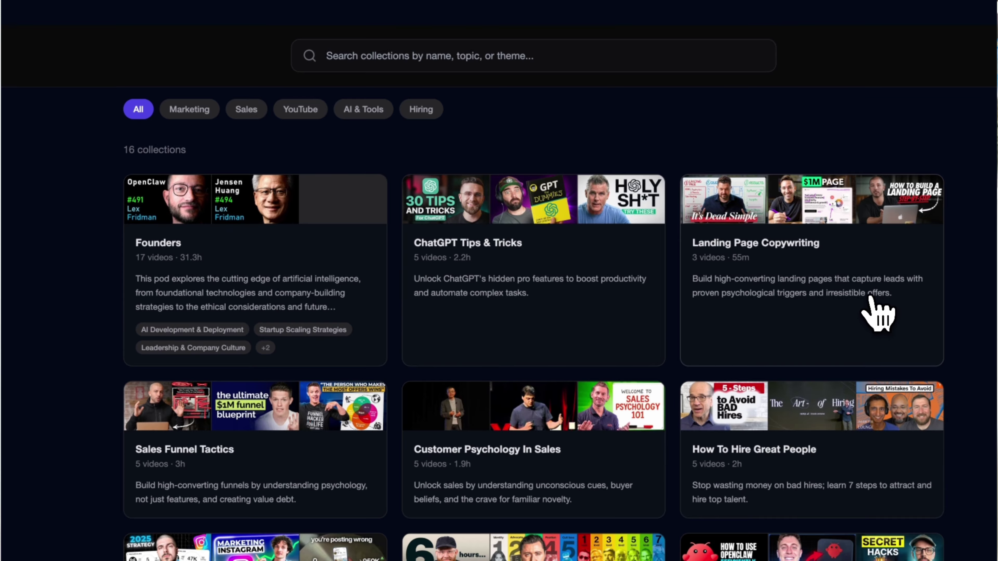
scroll(876, 315, down, 10)
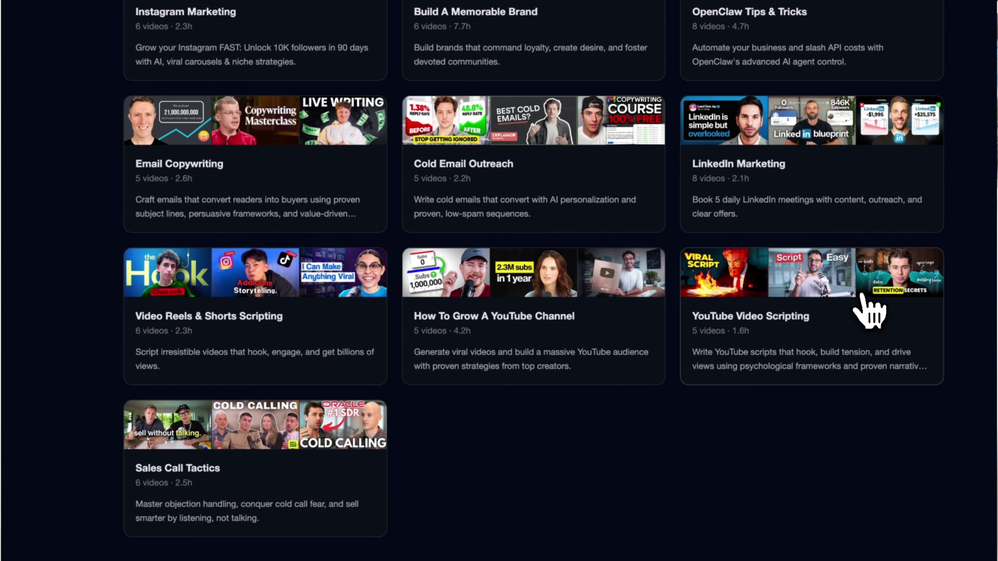
scroll(871, 312, up, 4)
scroll(866, 308, up, 11)
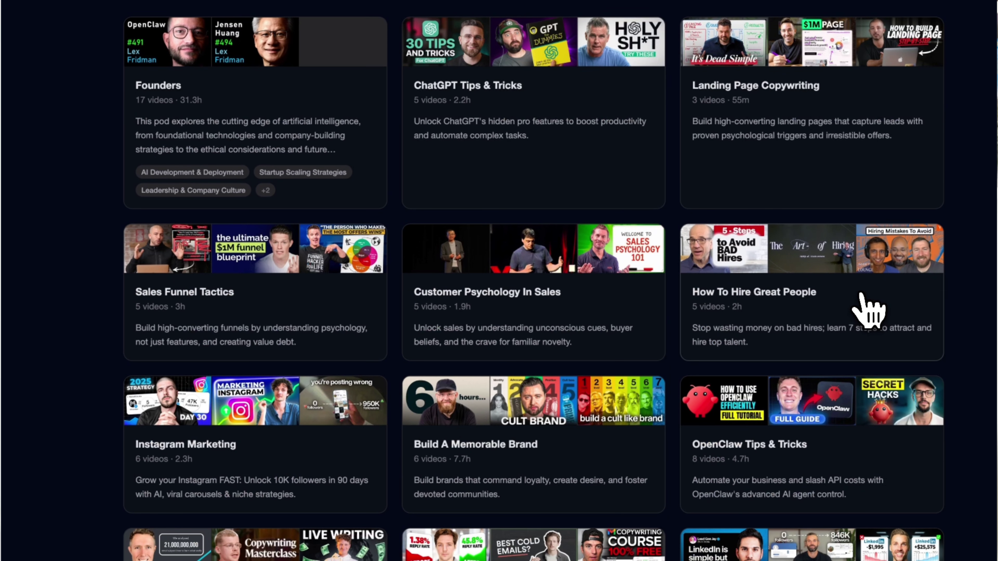
scroll(868, 311, up, 3)
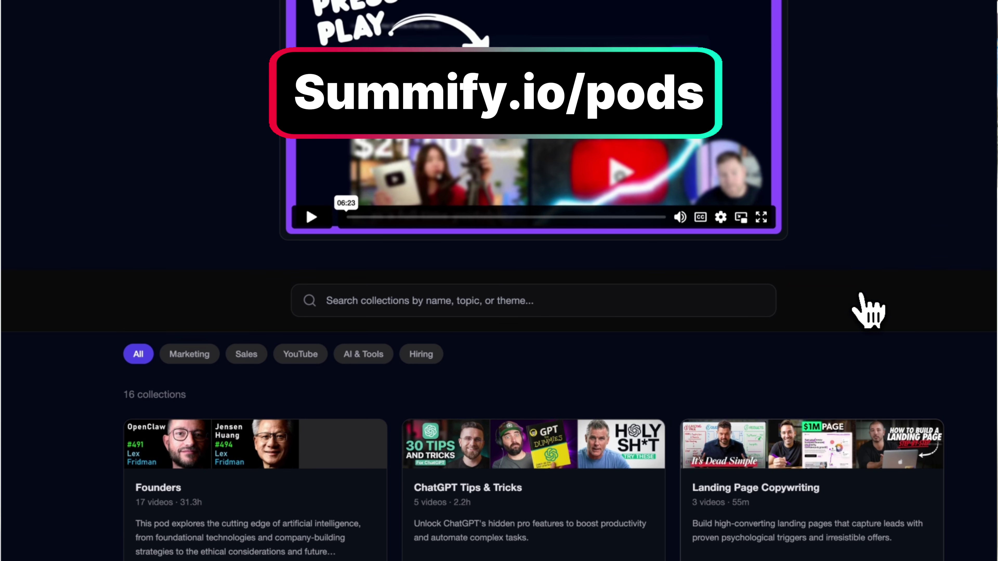
scroll(868, 310, down, 2)
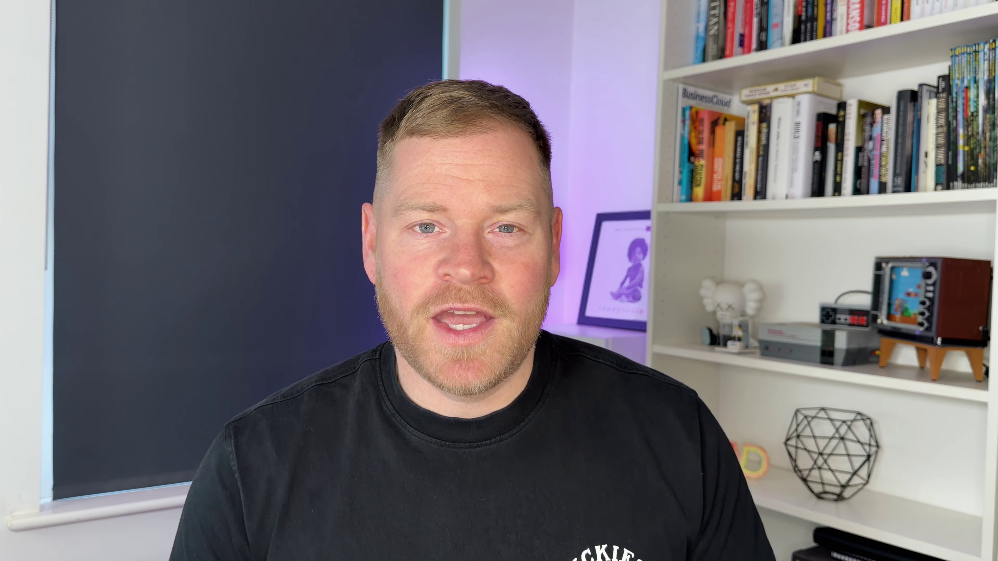